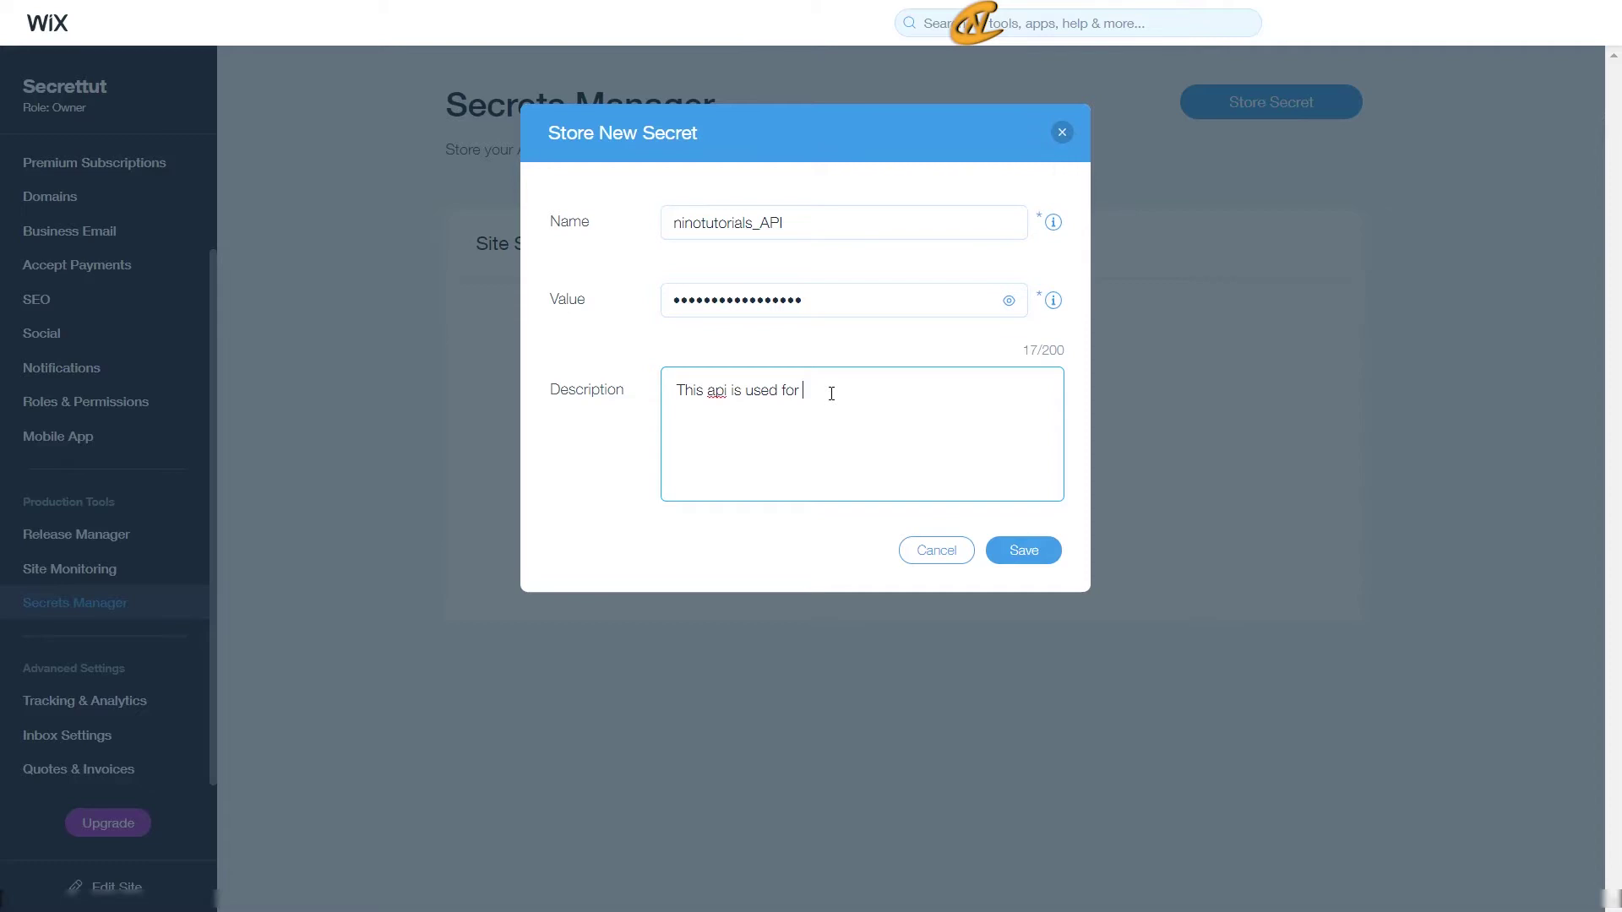
Step: Complete the secret's description by adding 'Nino Tutorials.'
type("Tutorials.")
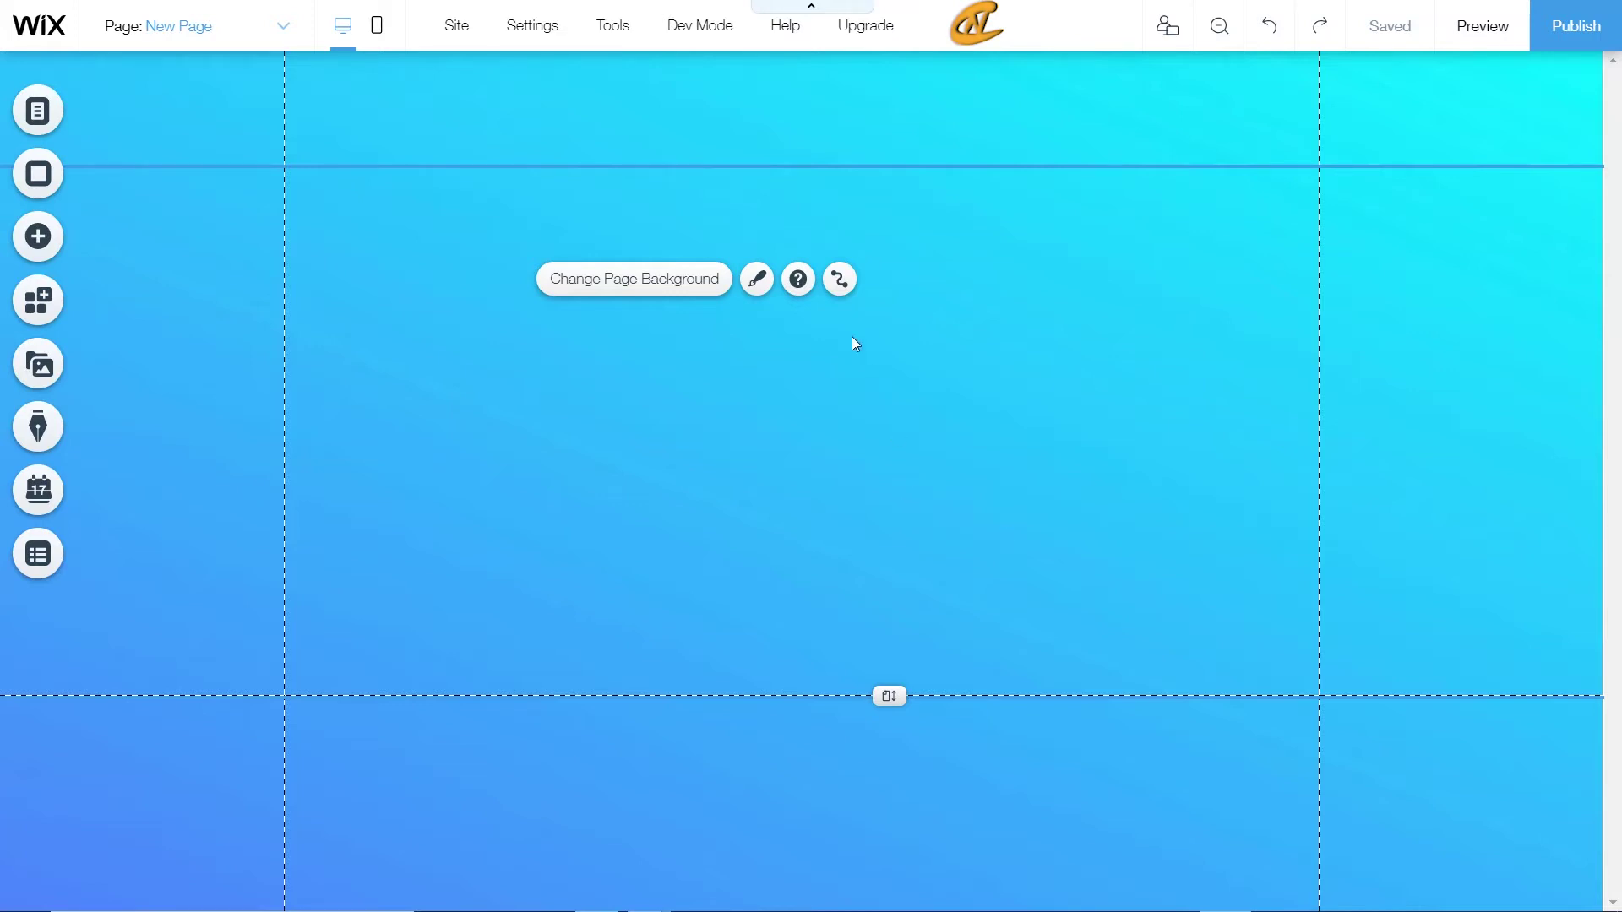
Step: Turn on Dev Mode from the top menu bar
mouse_move(701, 34)
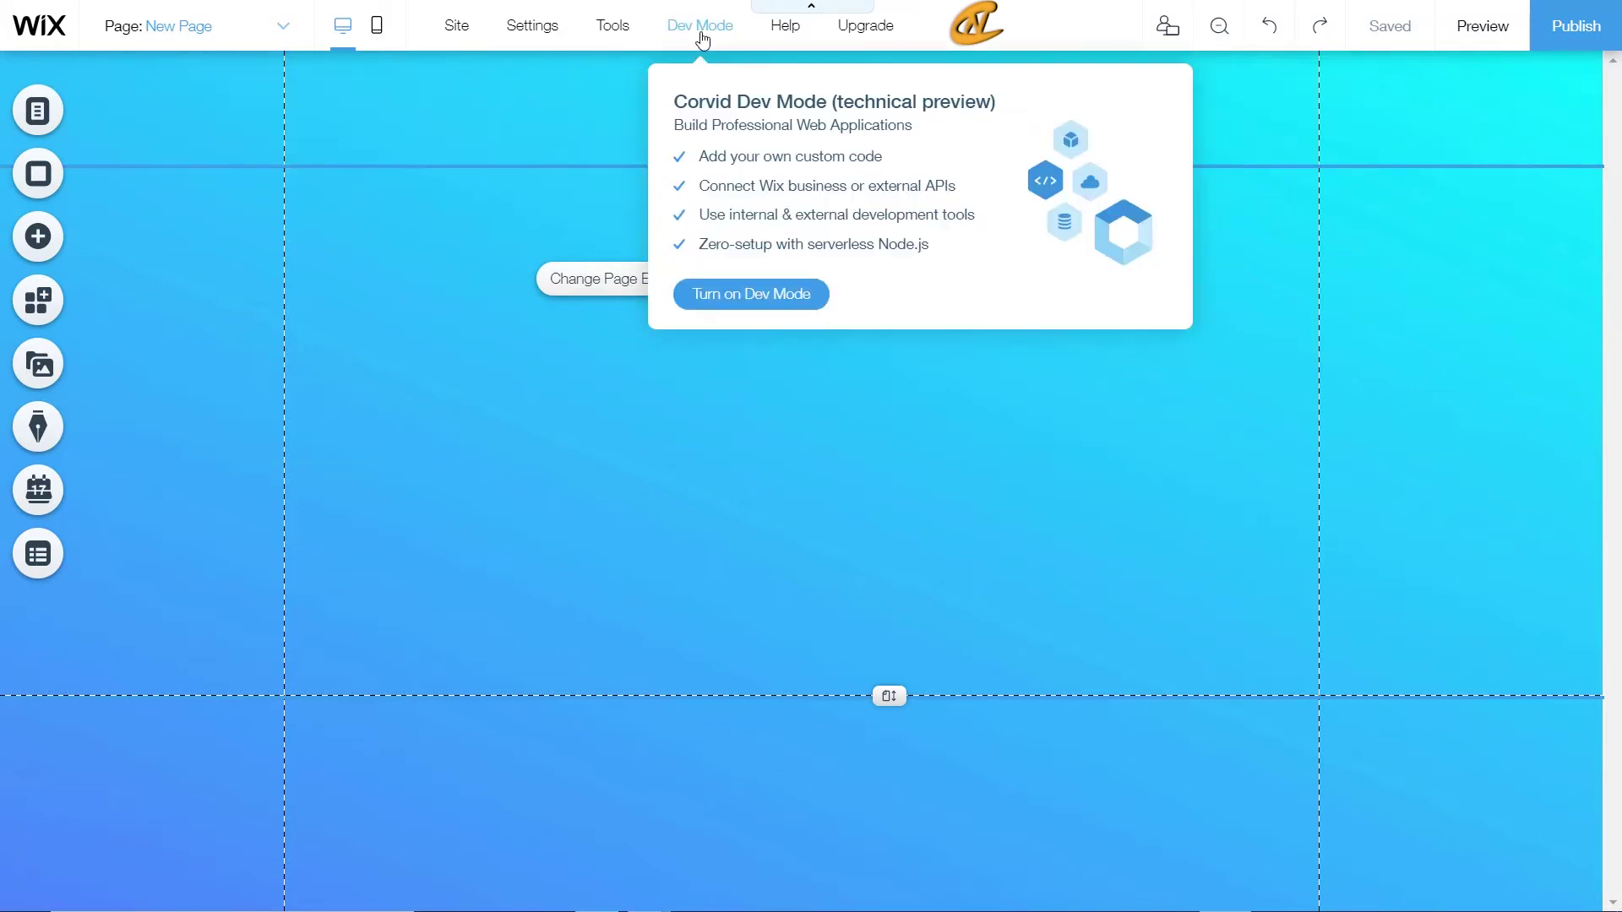
left_click(751, 304)
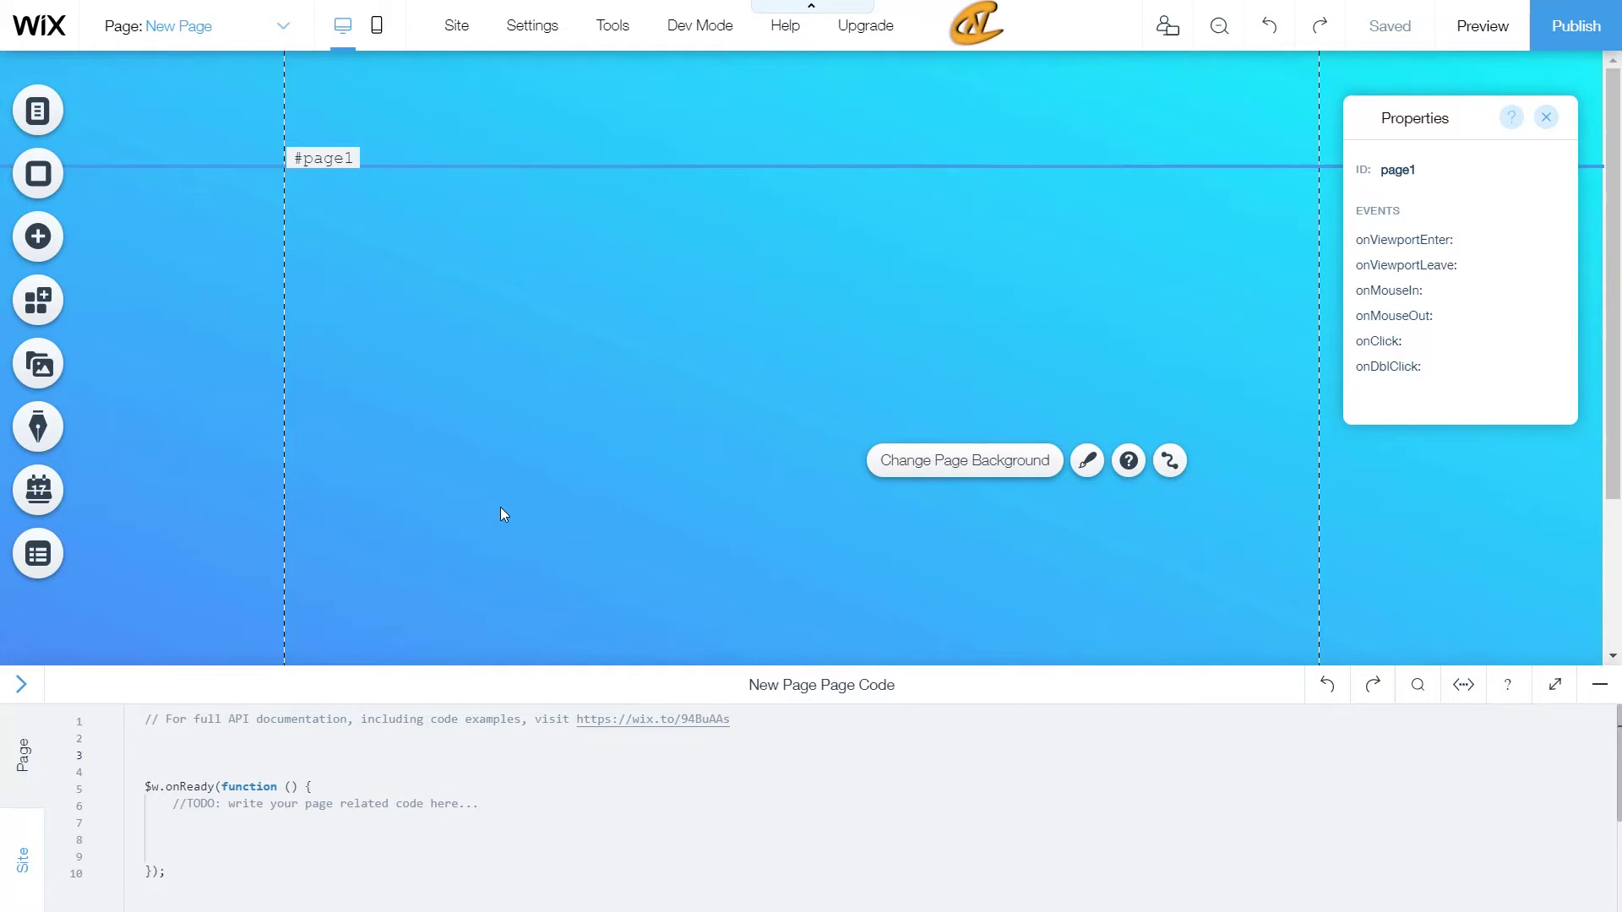
Step: Open the Site Structure sidebar in the editor
left_click(21, 685)
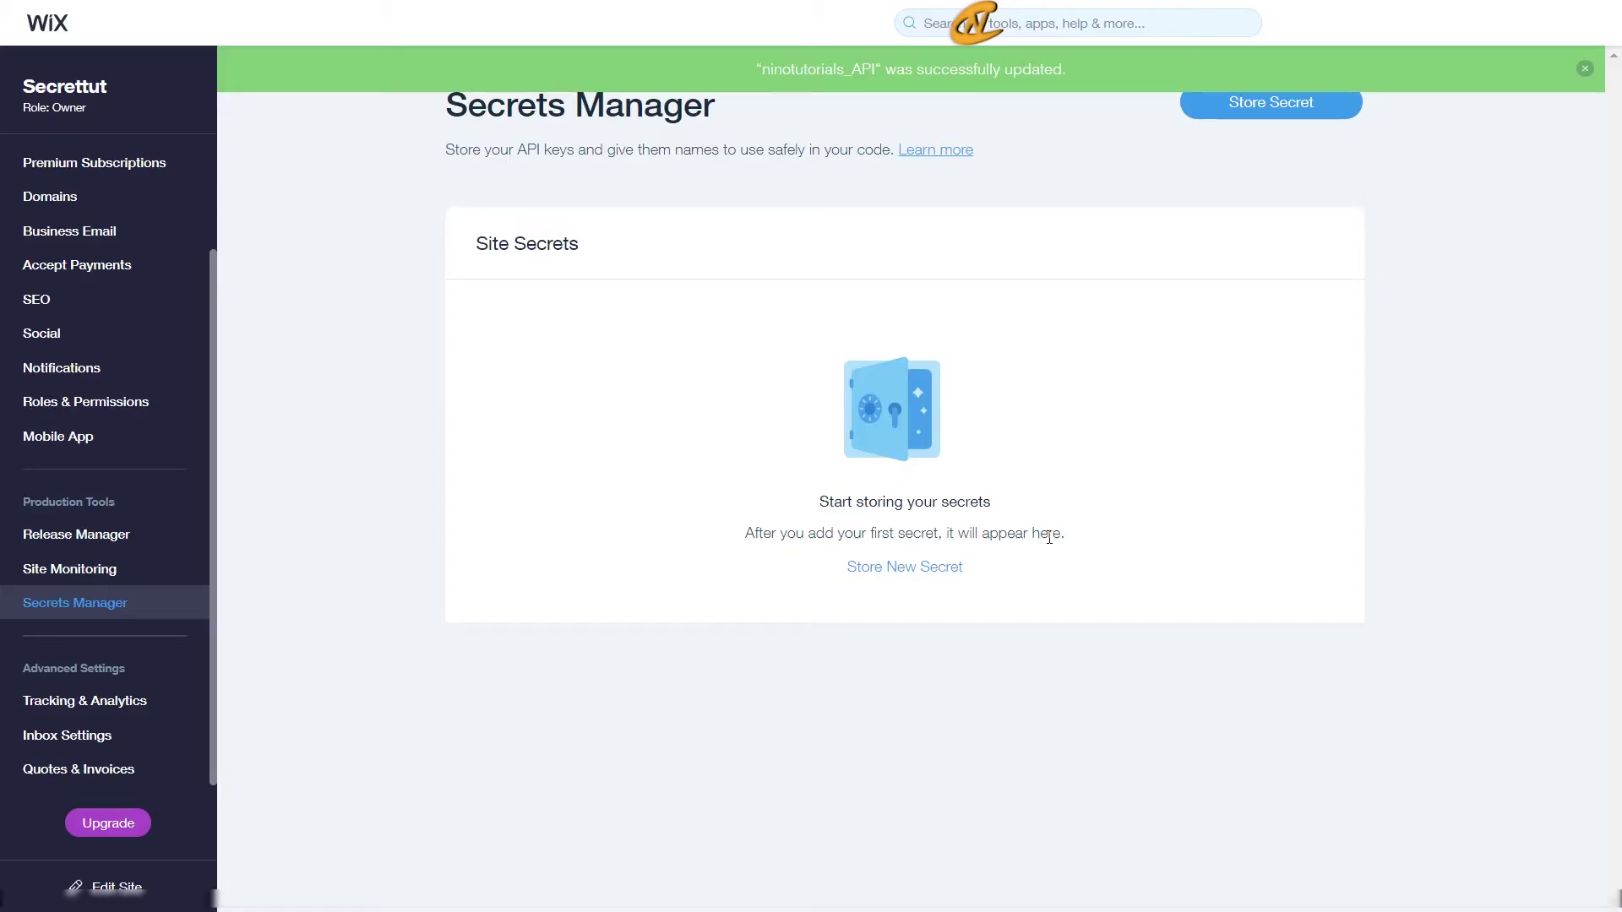
Step: Close the update banner and go through Main Menu and Dashboard to the Settings Overview
left_click(1585, 69)
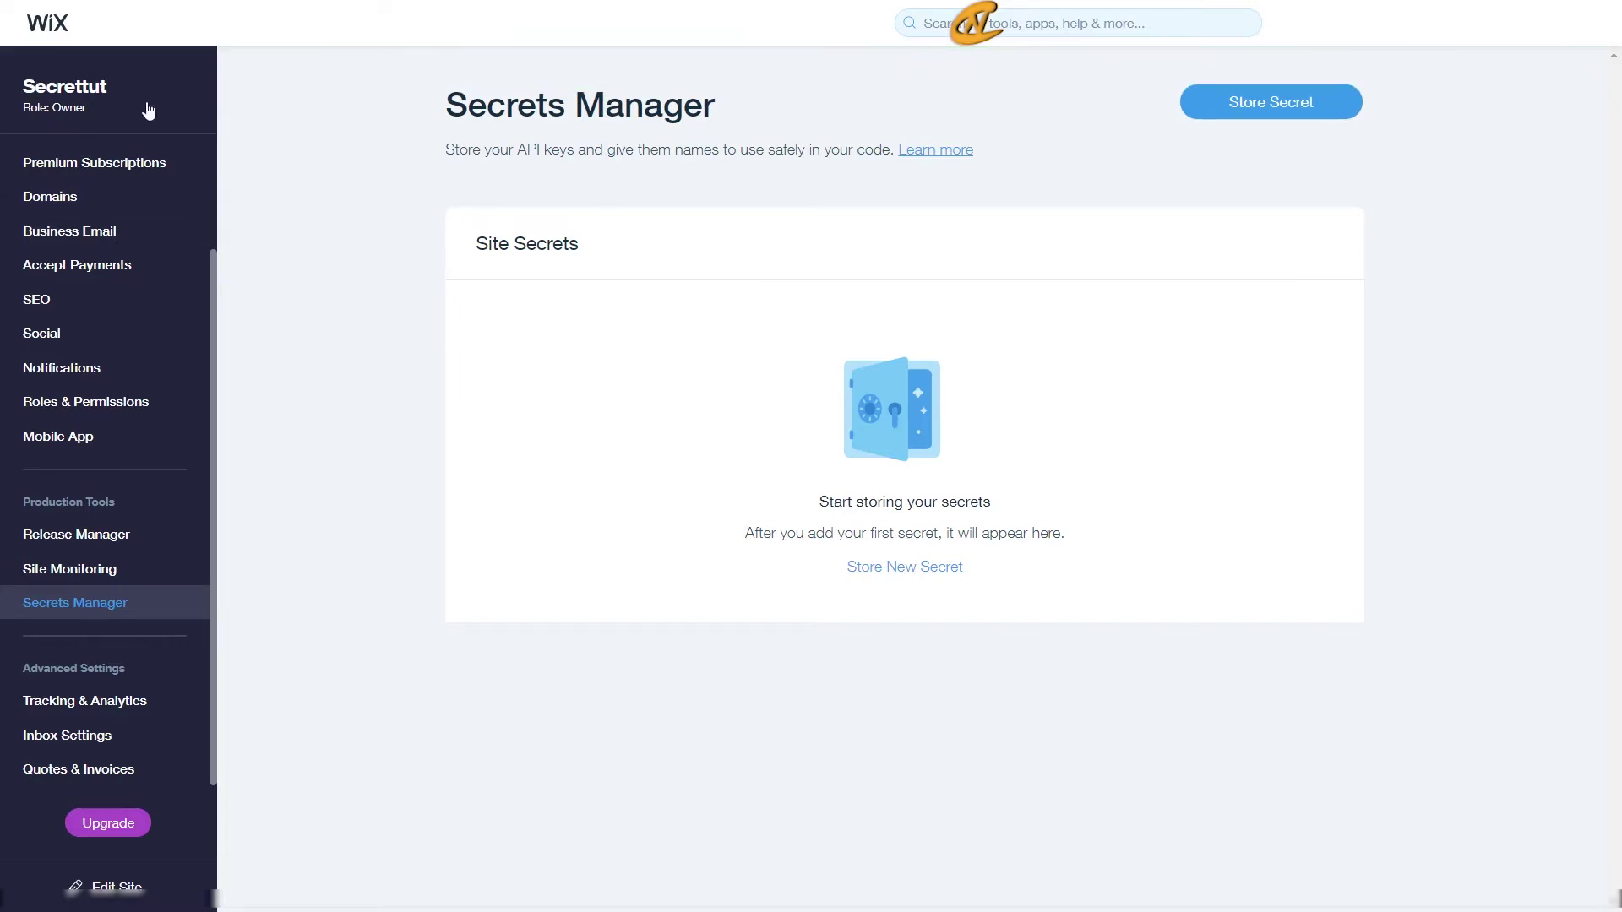
scroll(119, 409, "up", 3)
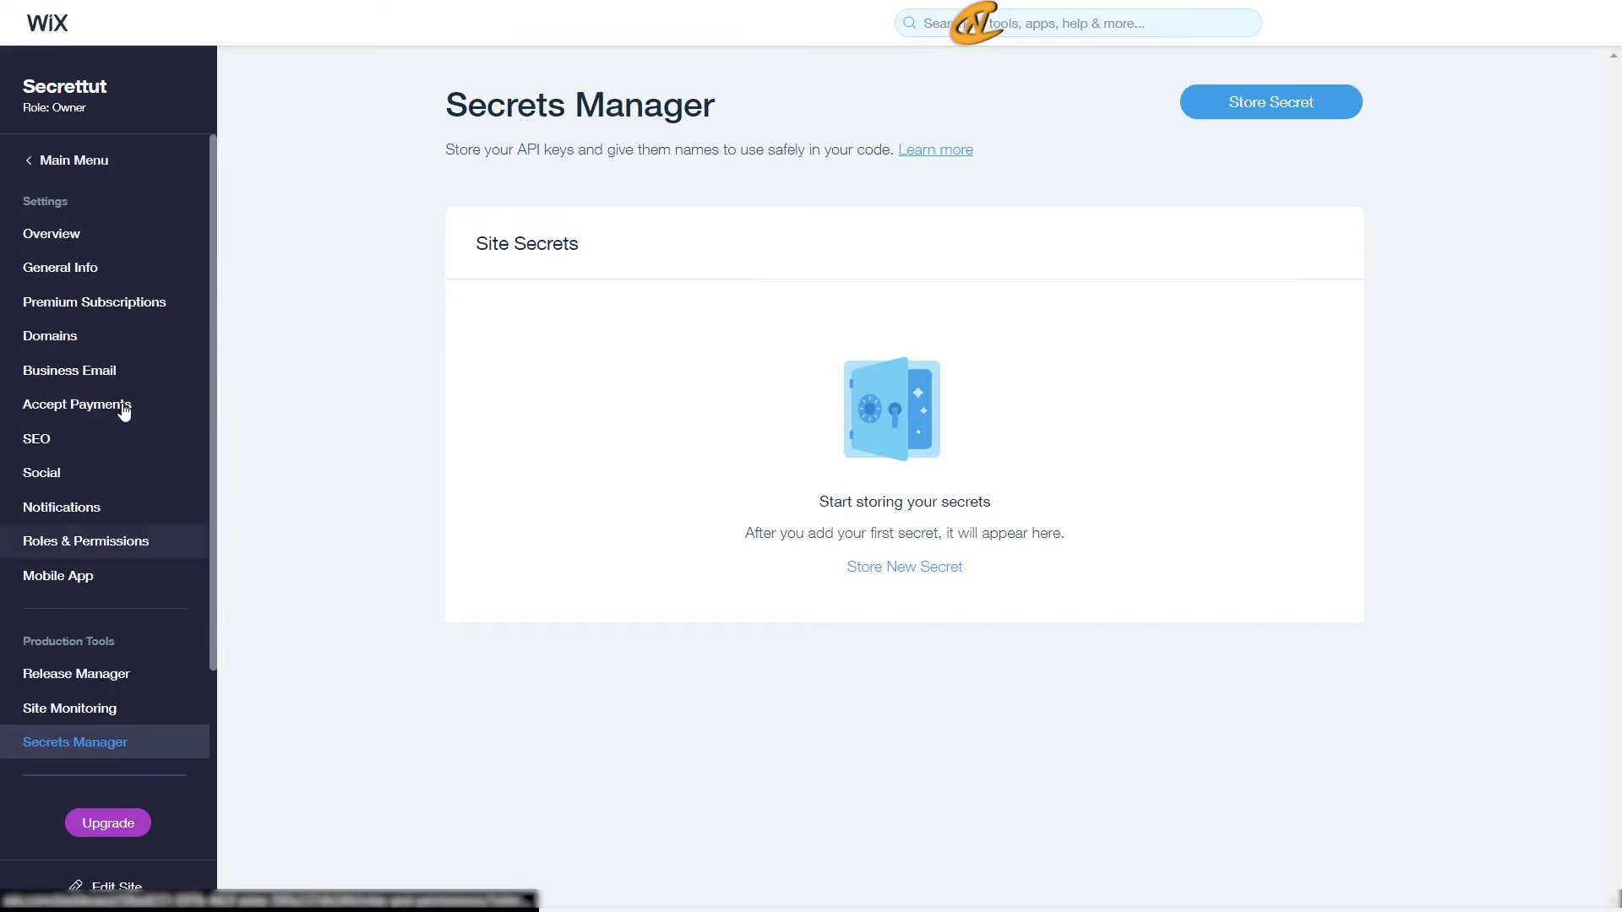
left_click(102, 164)
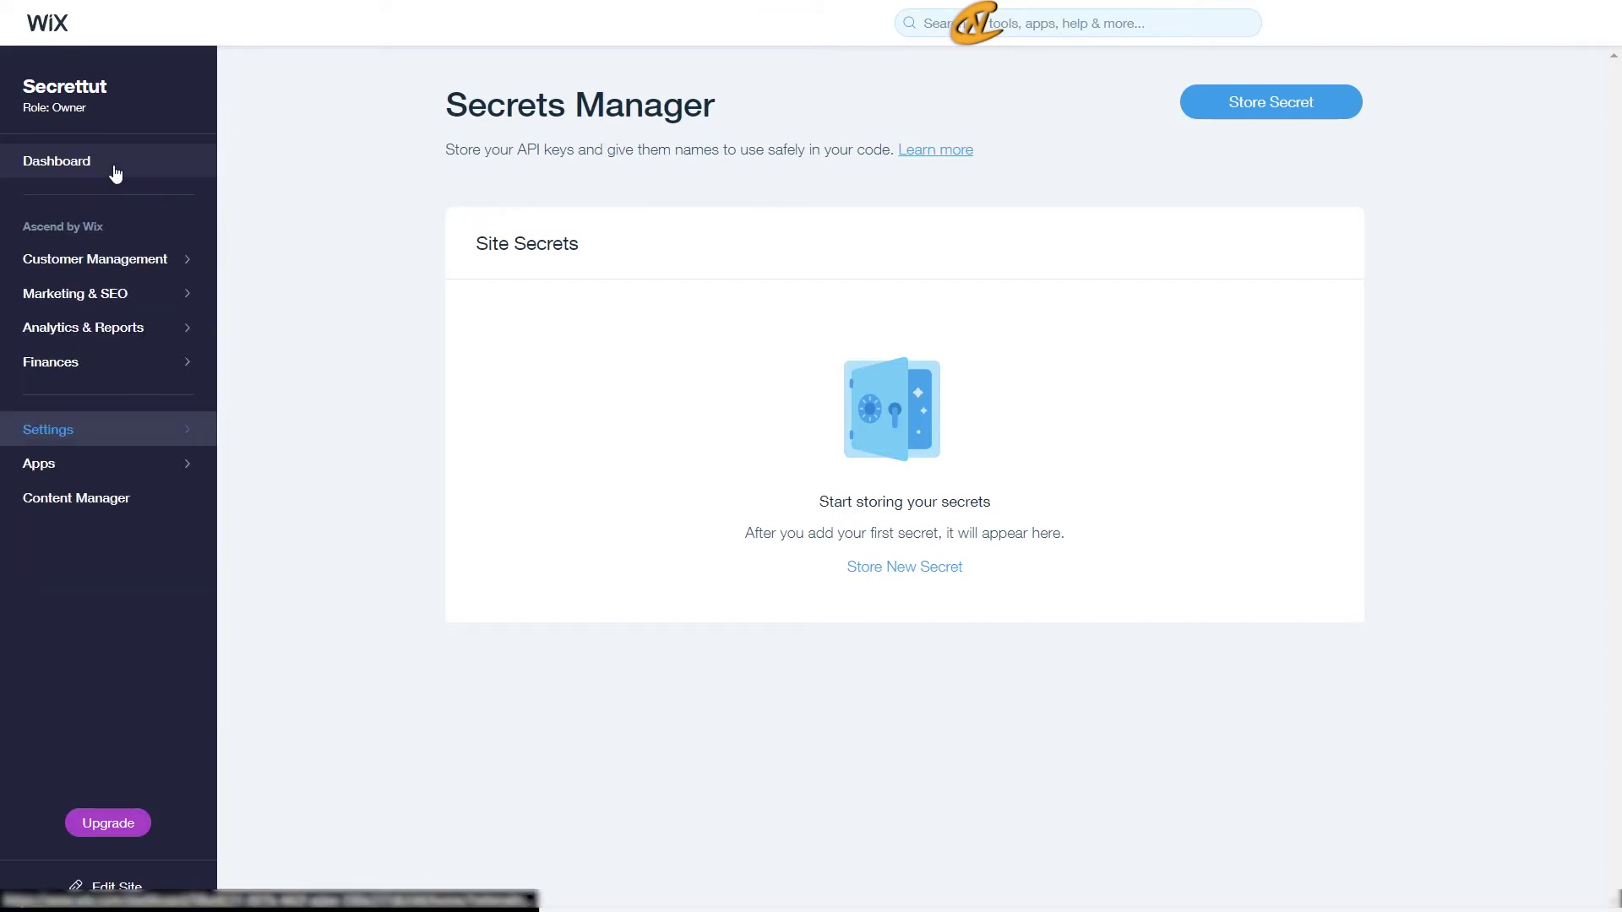
left_click(115, 173)
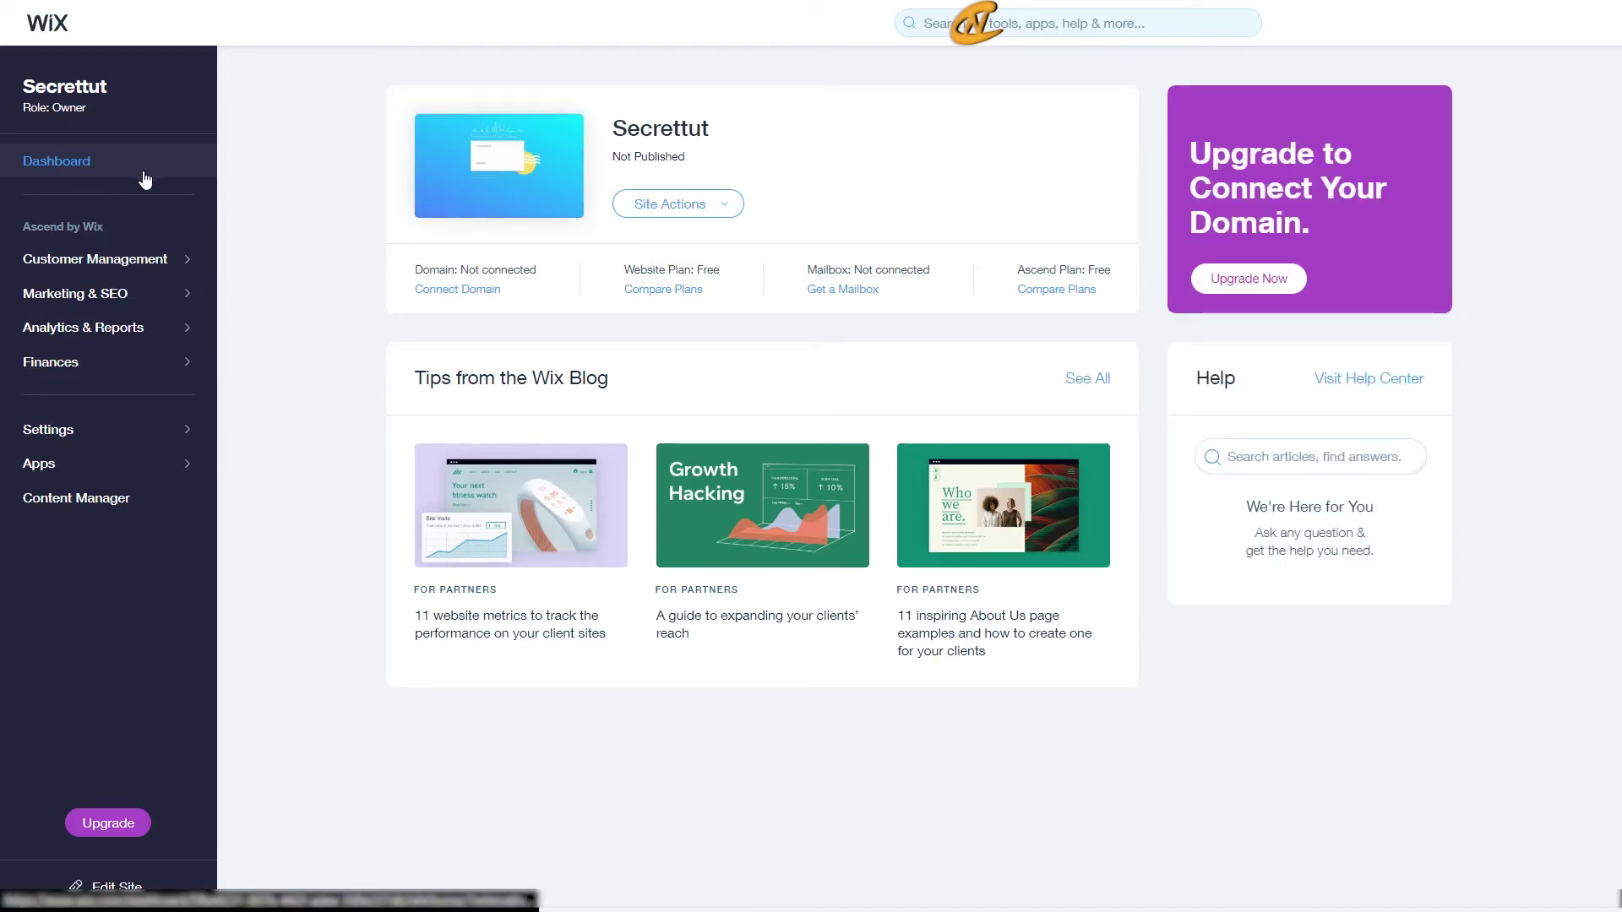
left_click(142, 437)
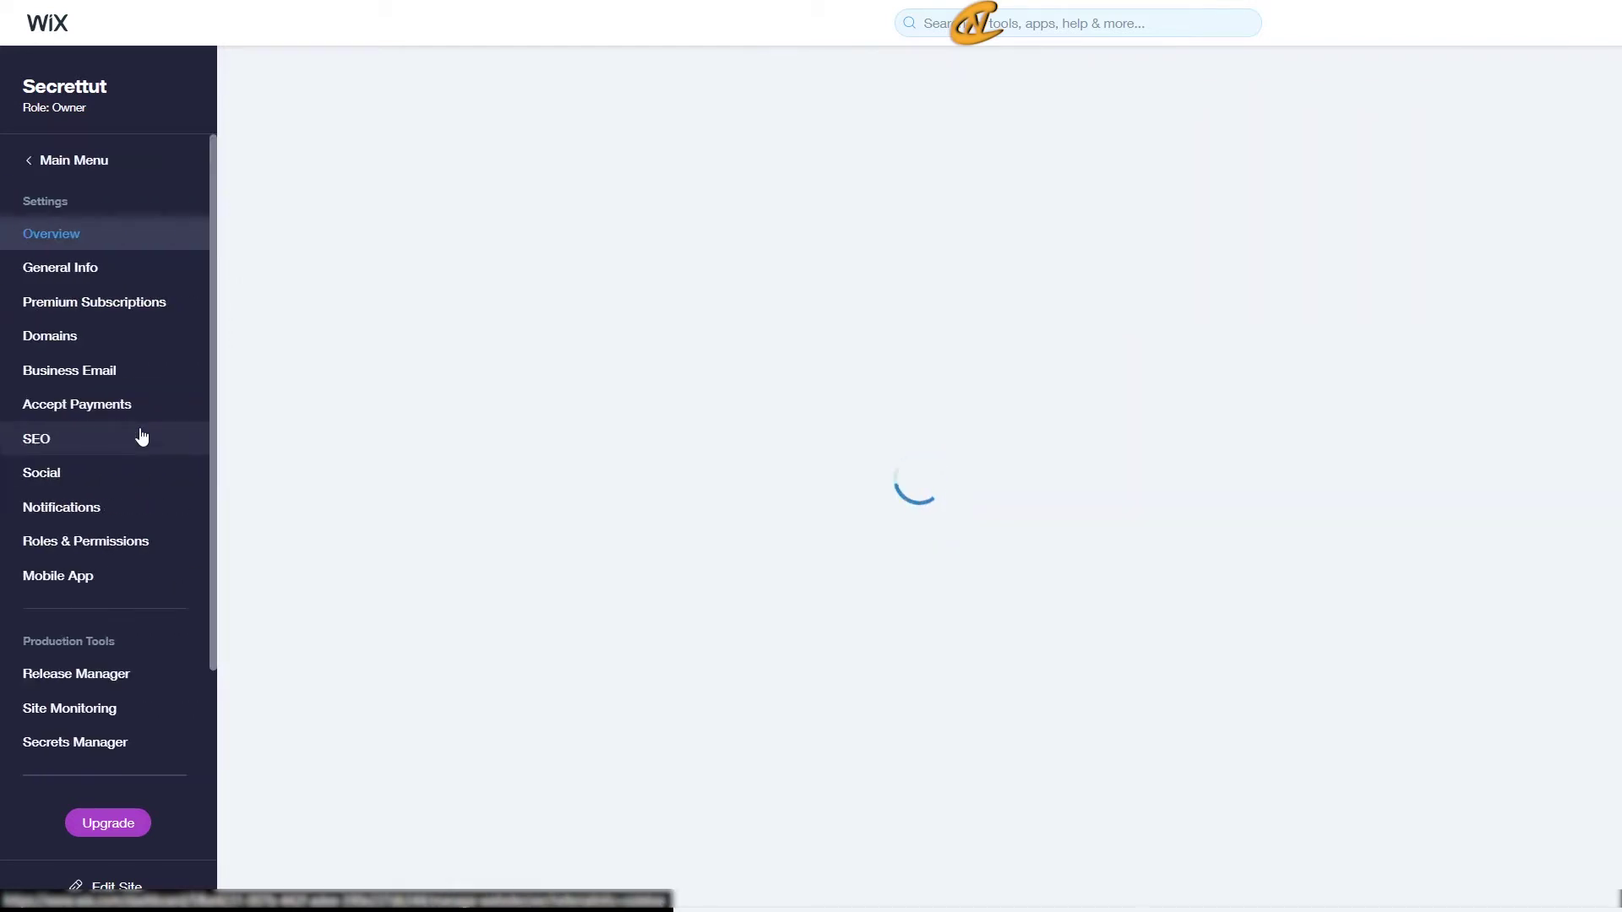
scroll(139, 436, "down", 2)
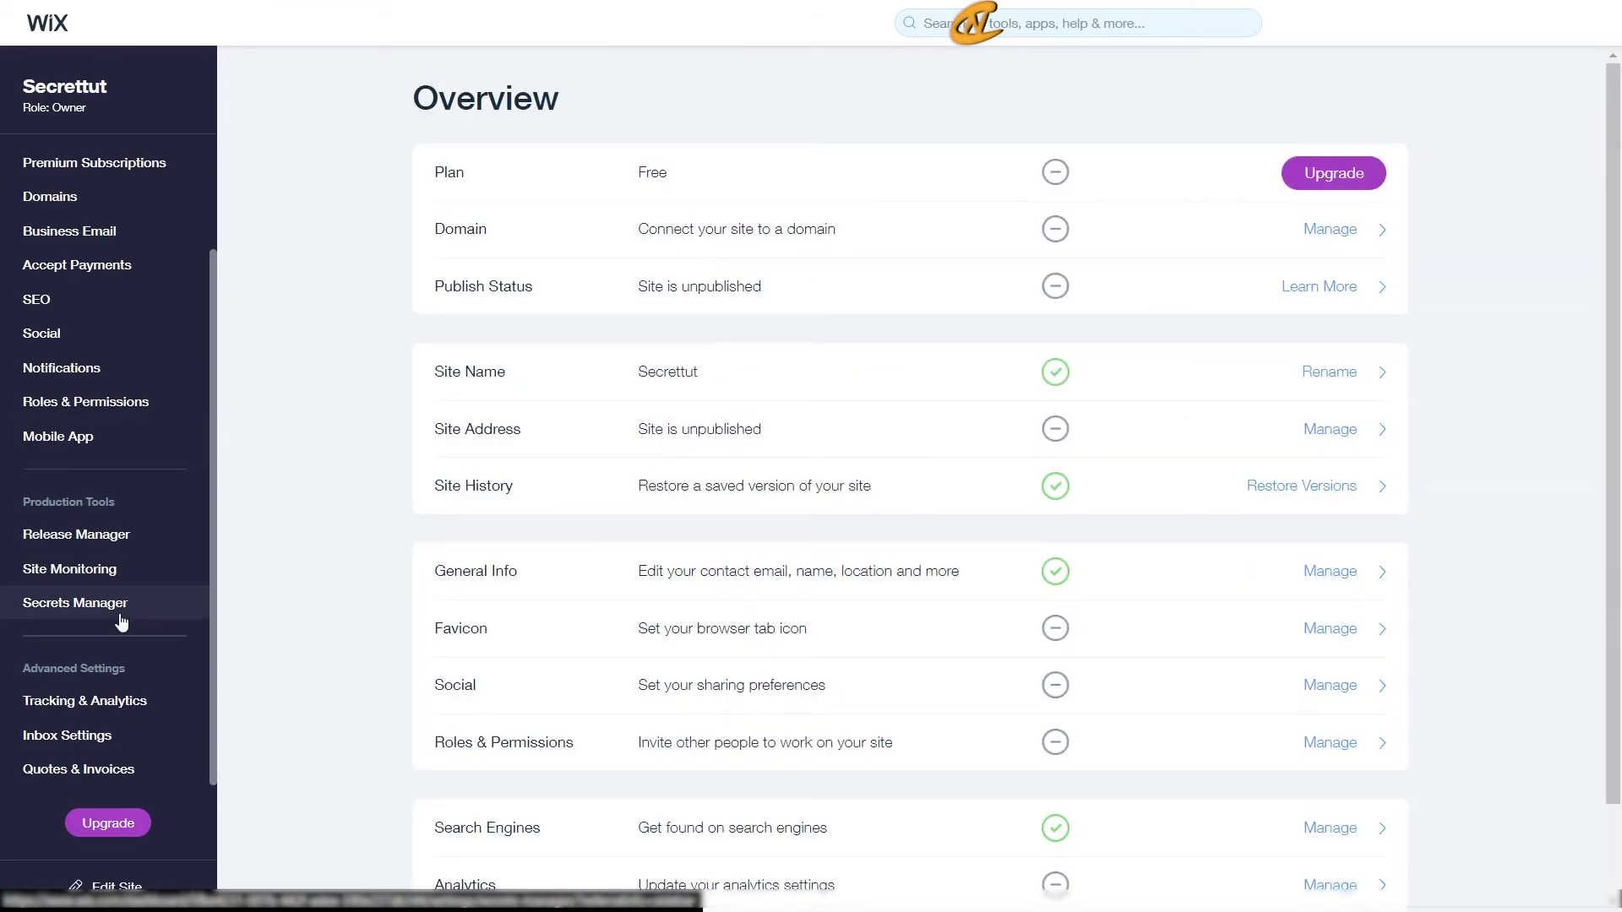
Step: Open Secrets Manager under Production Tools in the sidebar
left_click(122, 621)
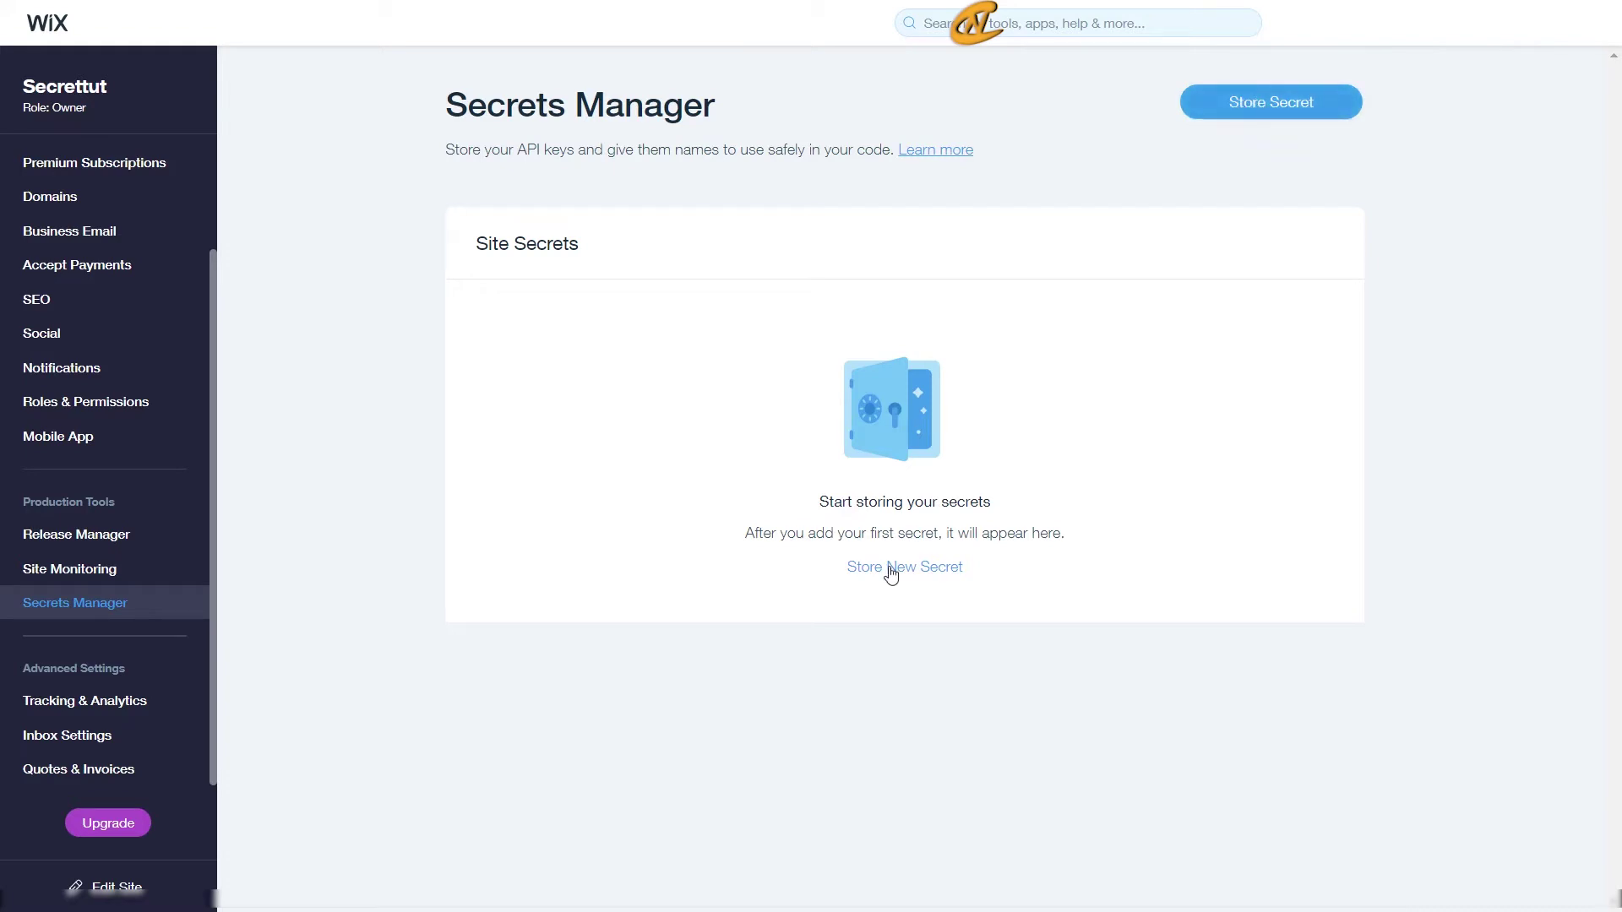
Step: Start a new secret with Store Secret and enter the name ninotutorials_API
left_click(1274, 104)
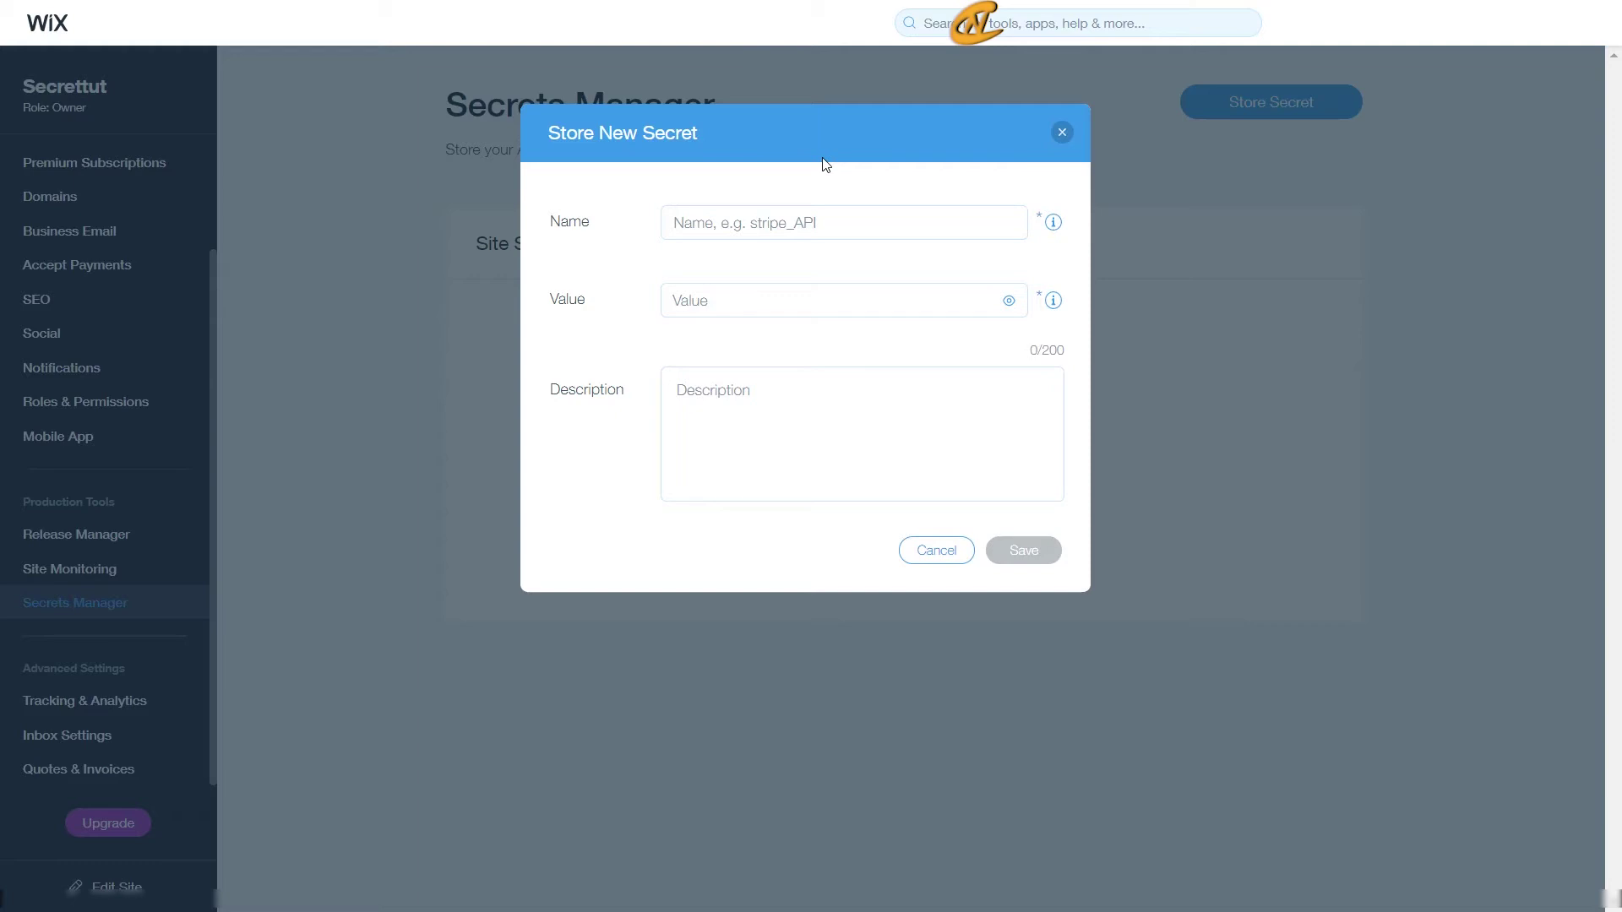
left_click(840, 226)
type("ninotut")
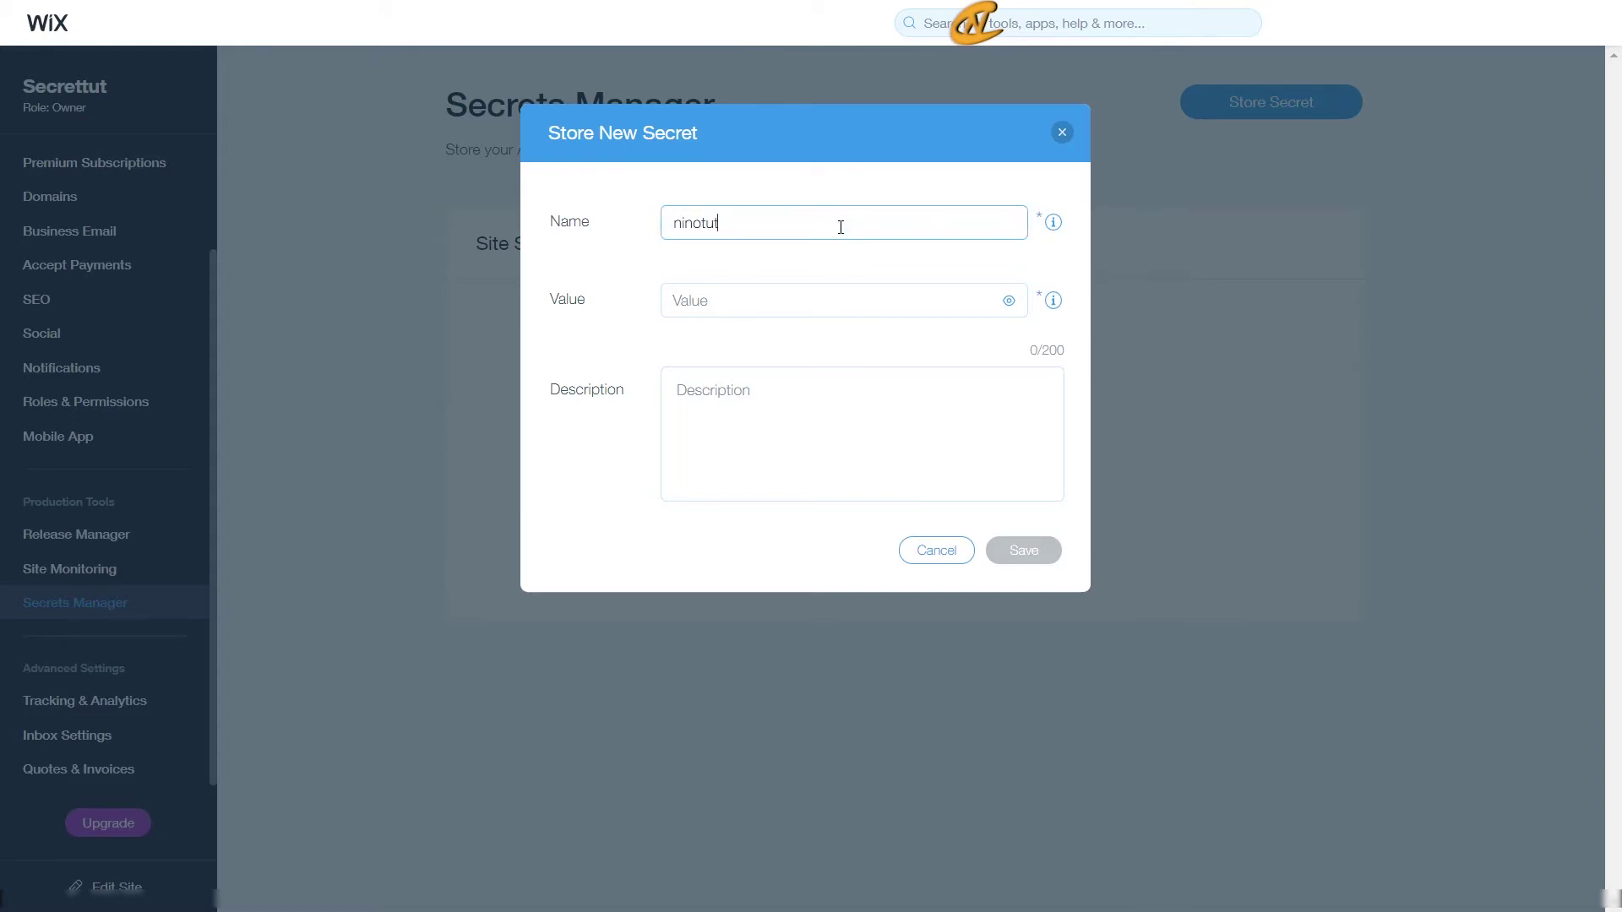
type("orials_API")
Step: Enter the API secret's value in the Value field
left_click(765, 295)
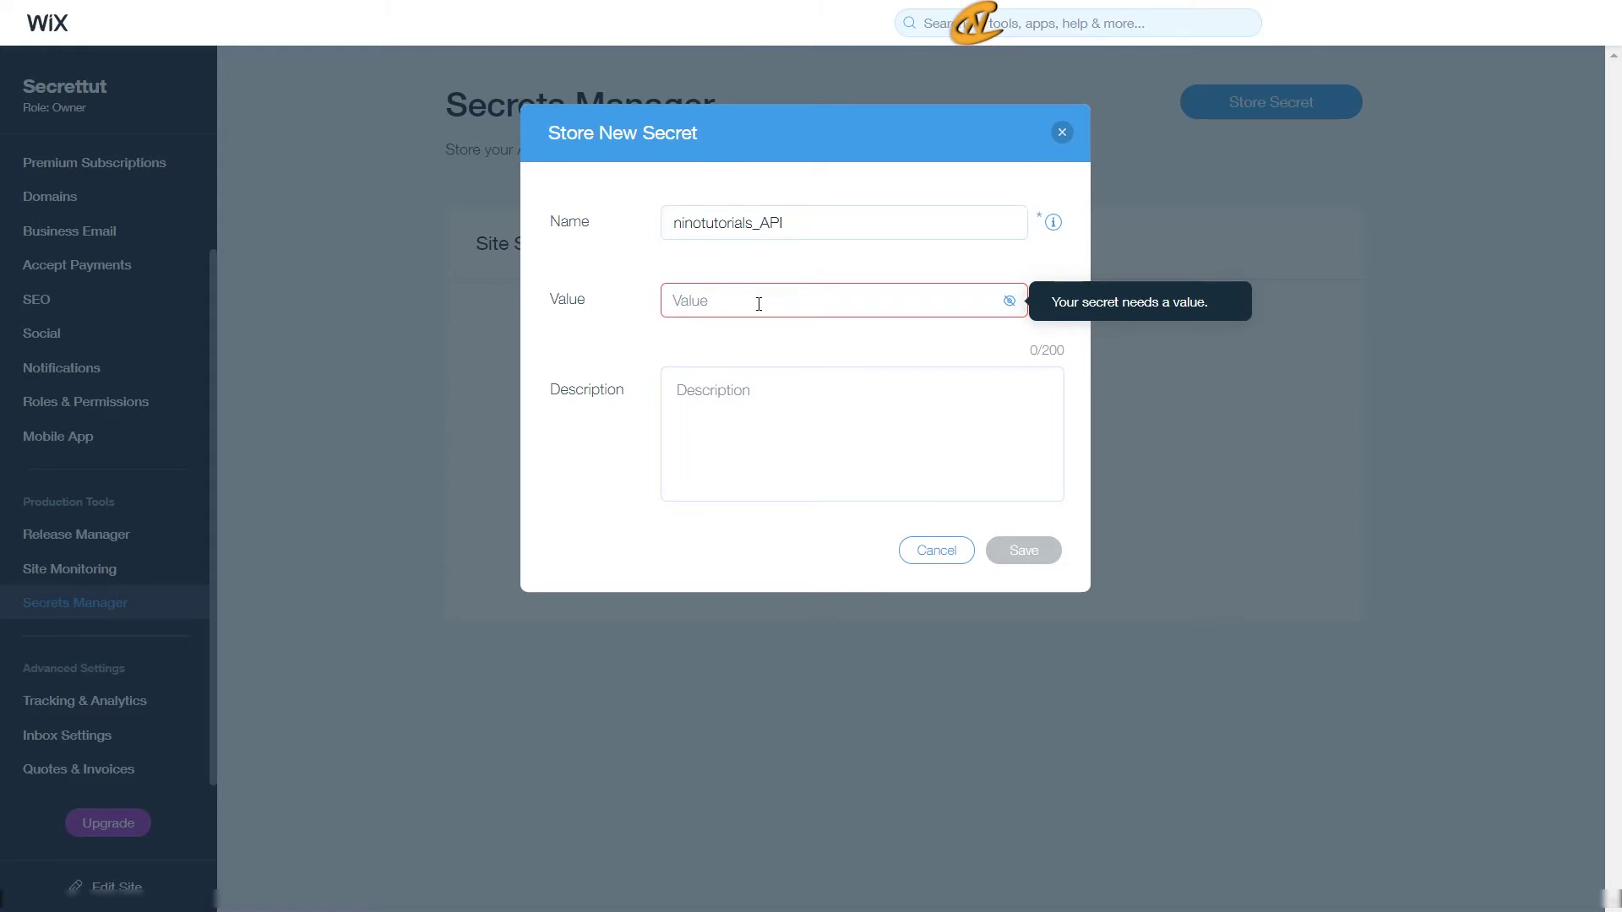
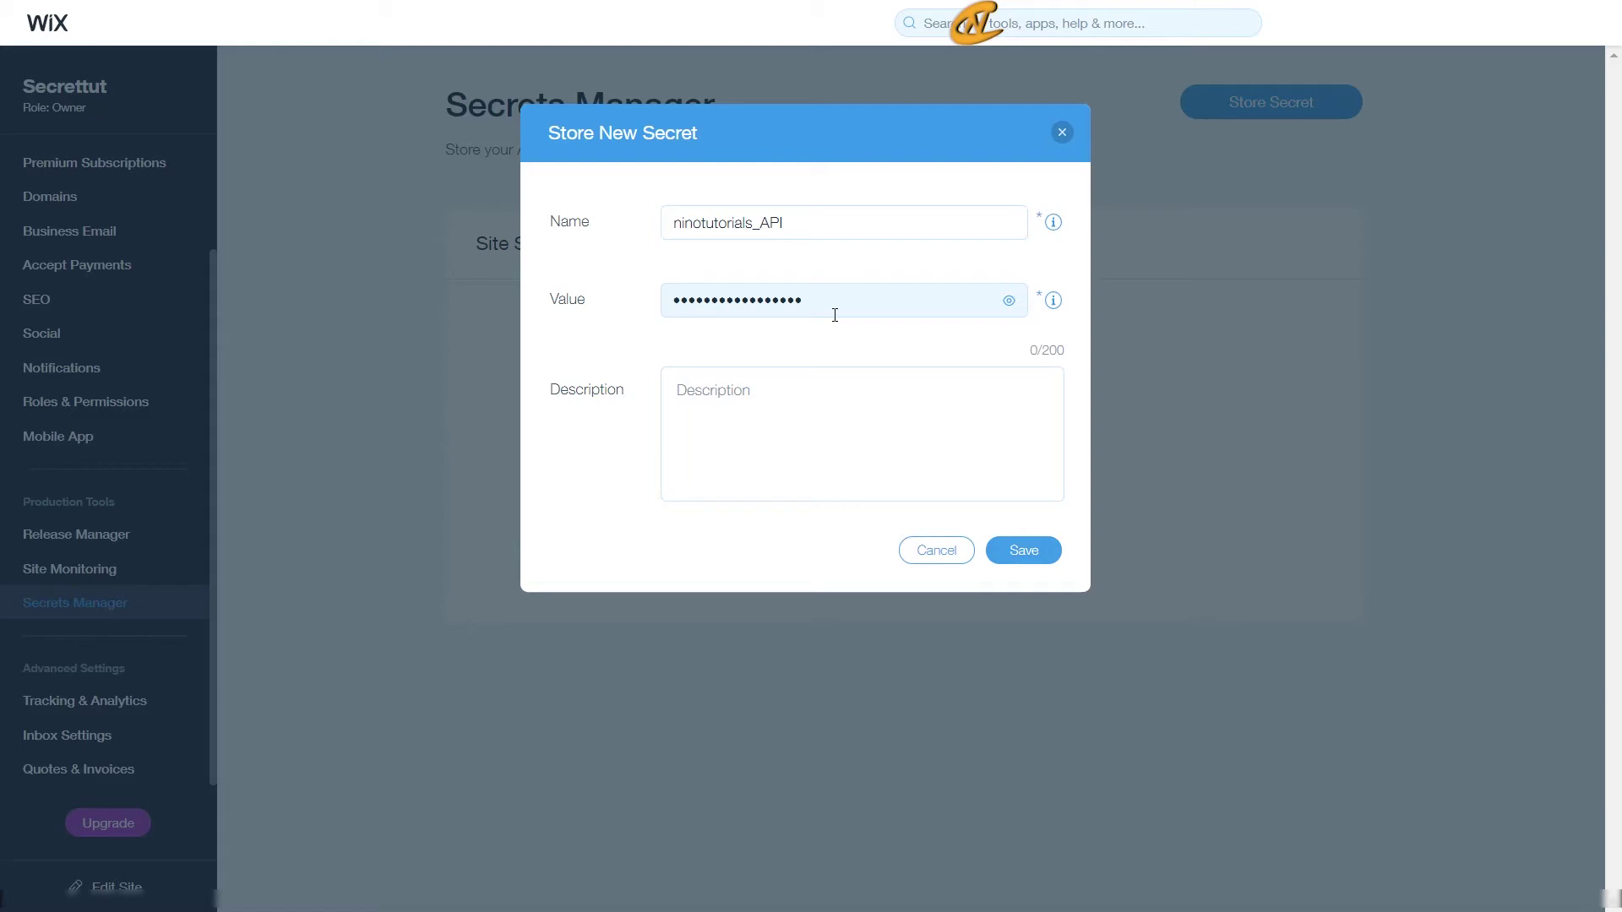
Step: Enter the description 'This api is used for Nino Tutorials.' for the new secret
left_click(831, 392)
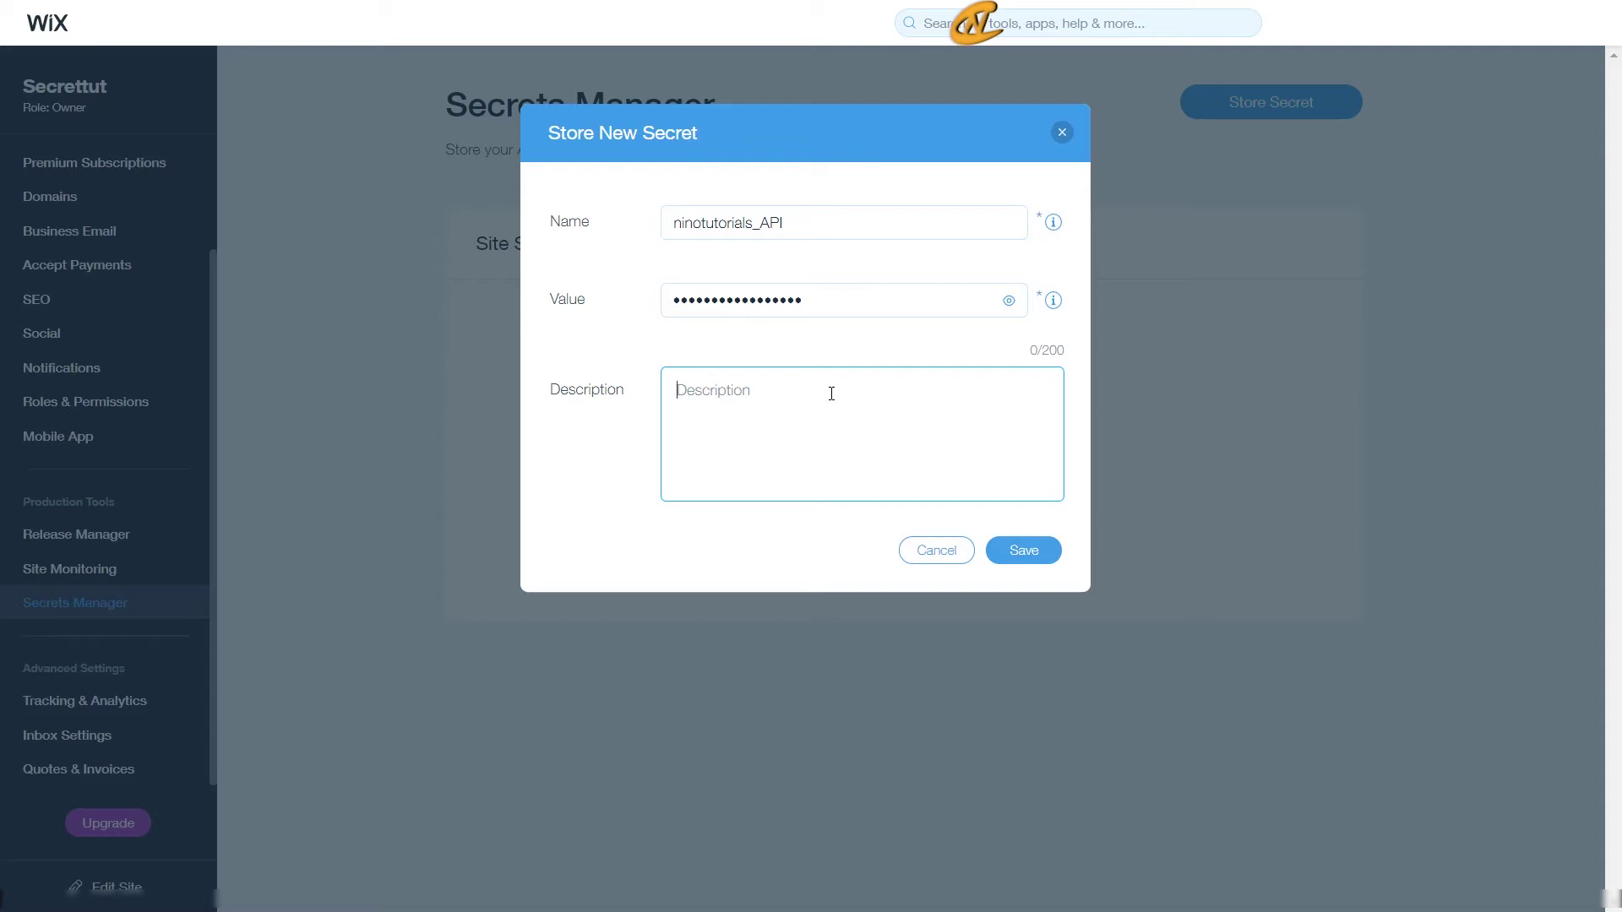
type("This api is used for Nino")
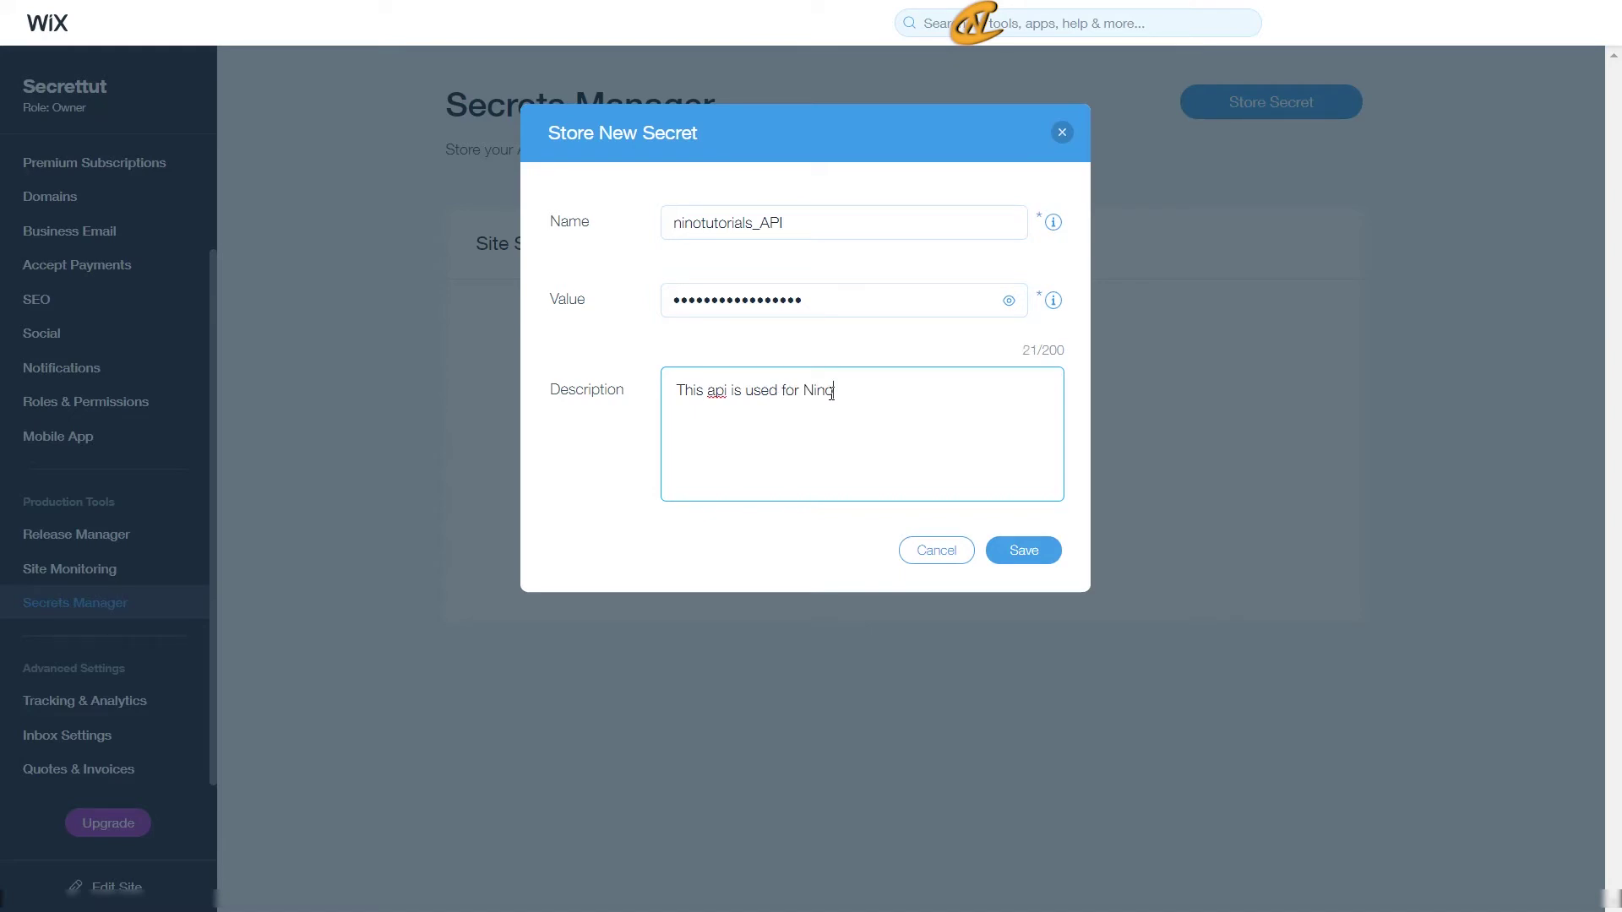
type(" Tutorials.")
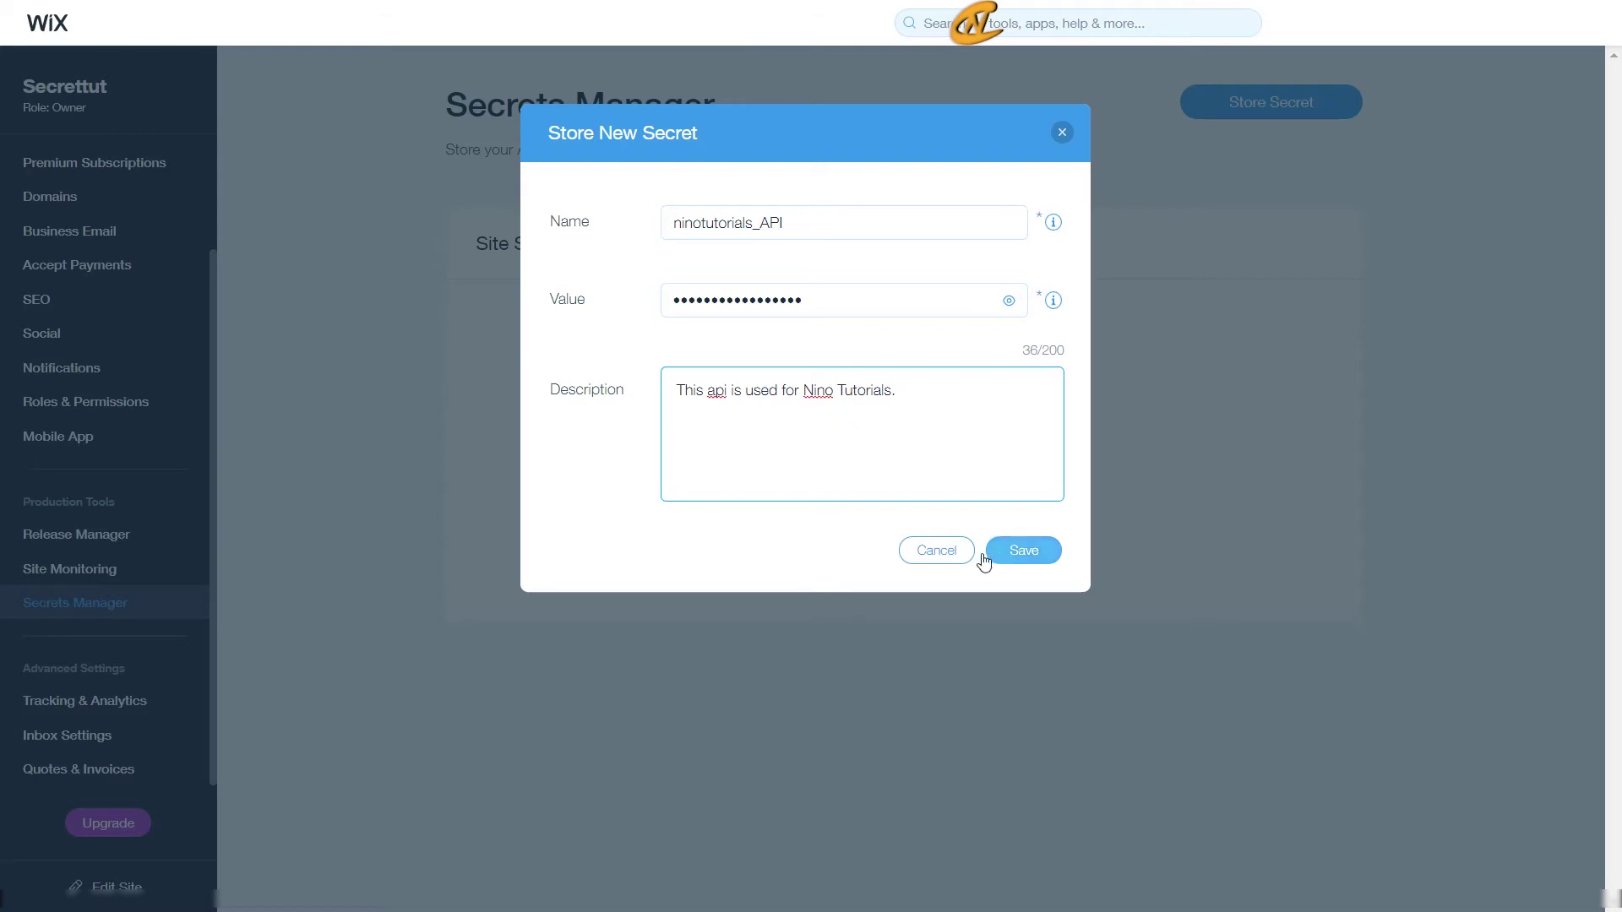
Step: Save the ninotutorials_API secret and open it in the Edit Secret dialog with its value retrieved
left_click(1014, 558)
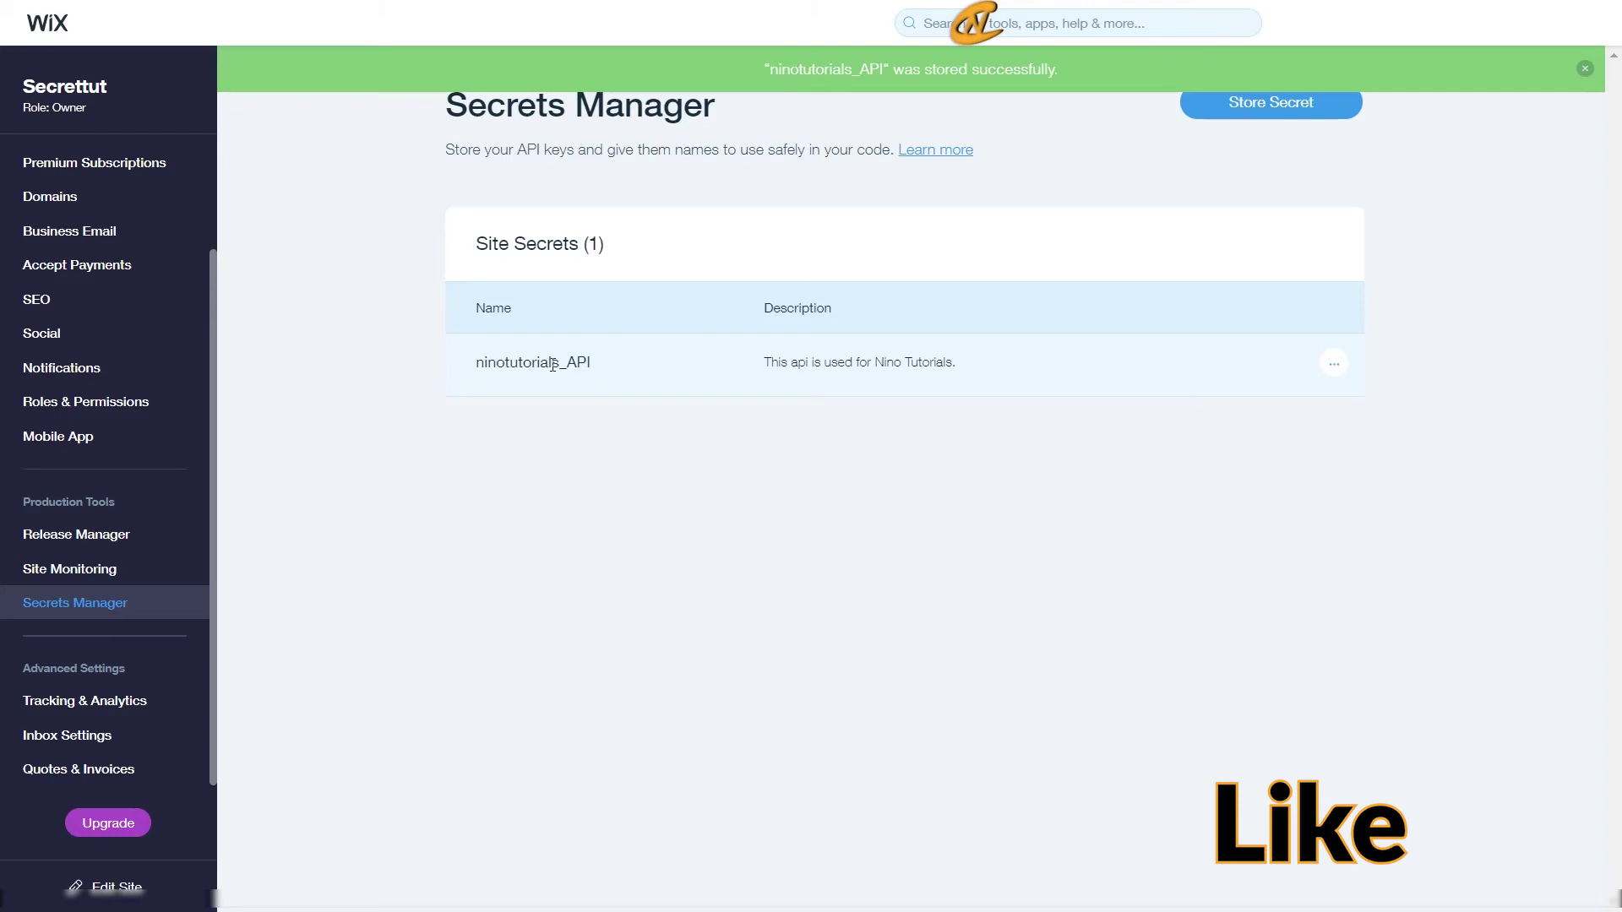
left_click(1334, 363)
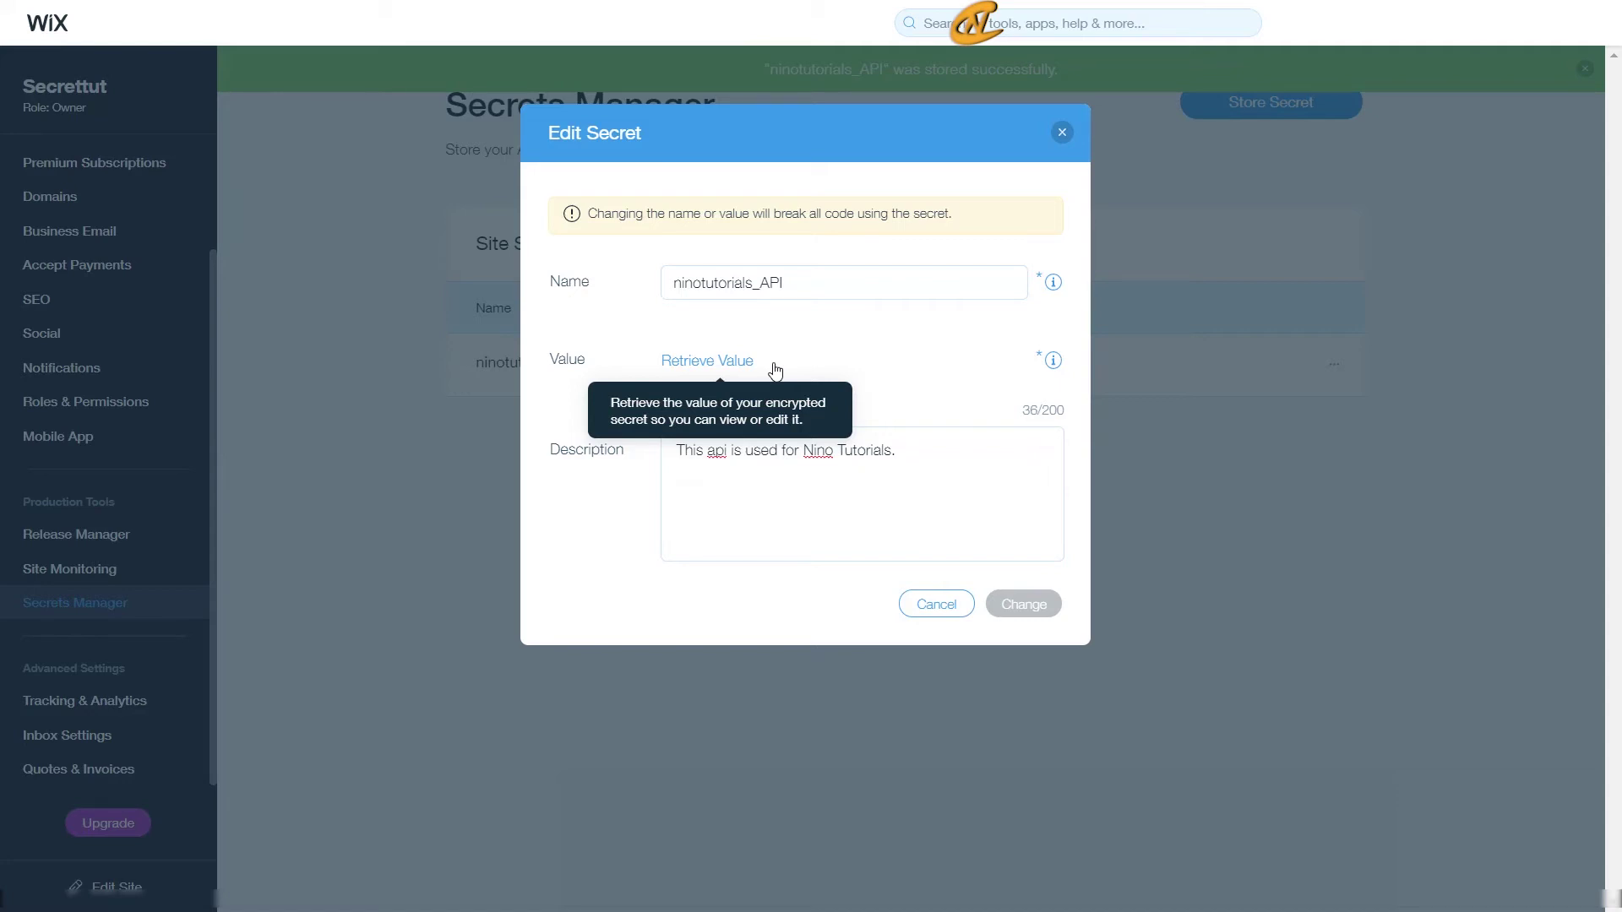
left_click(715, 361)
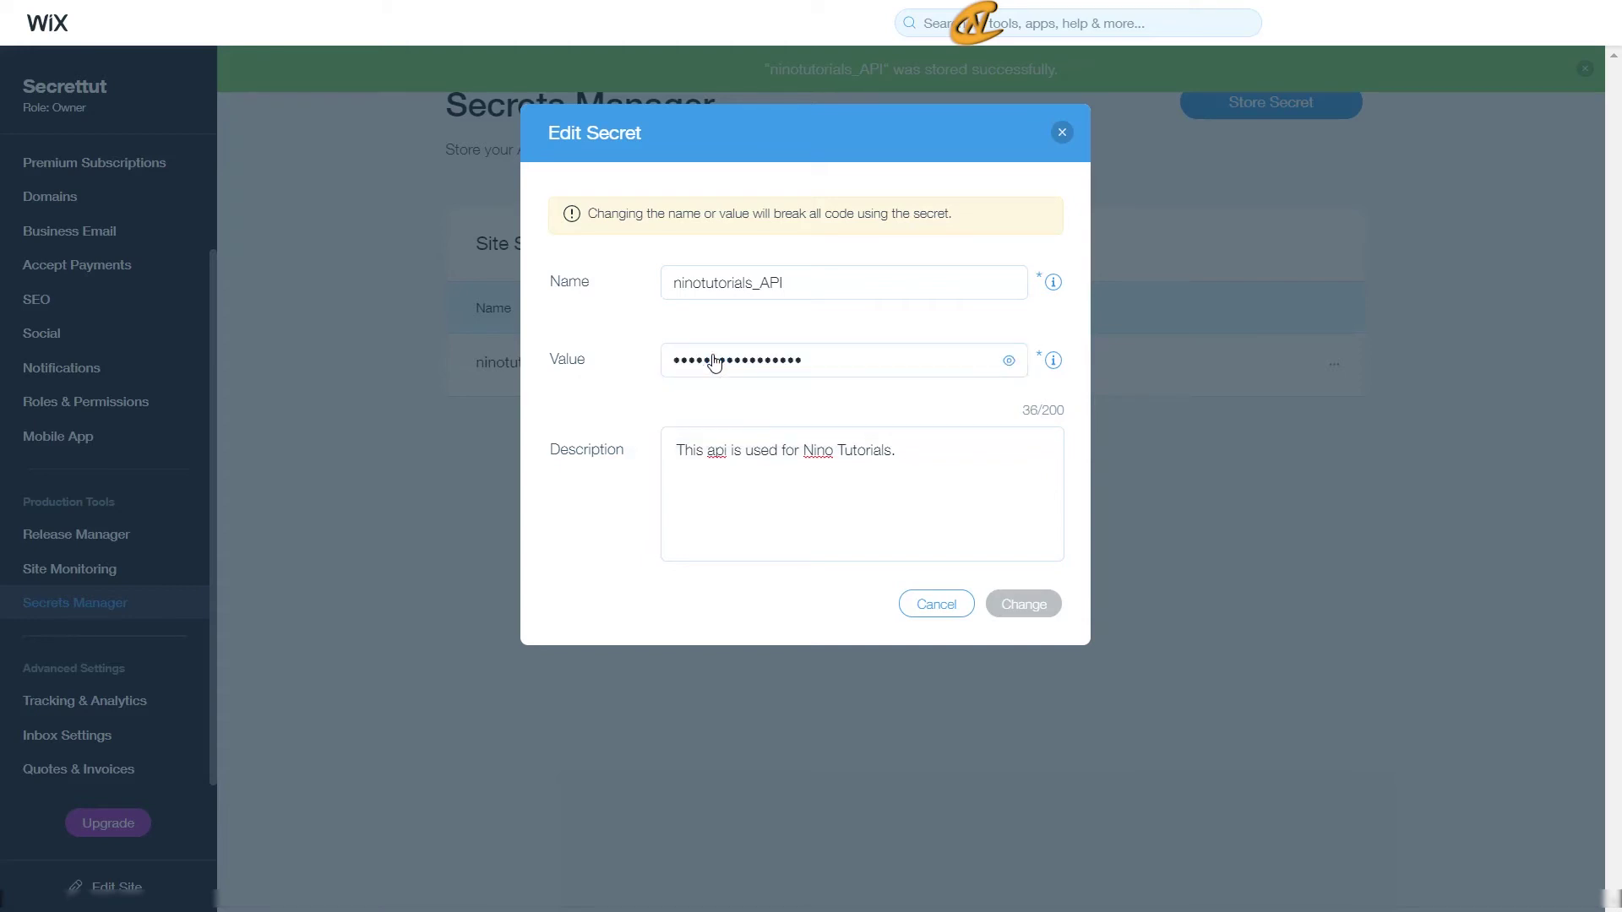
Step: Reveal the ninotutorials_API value, append extra characters to it, then mask it again
left_click(1008, 364)
left_click(829, 365)
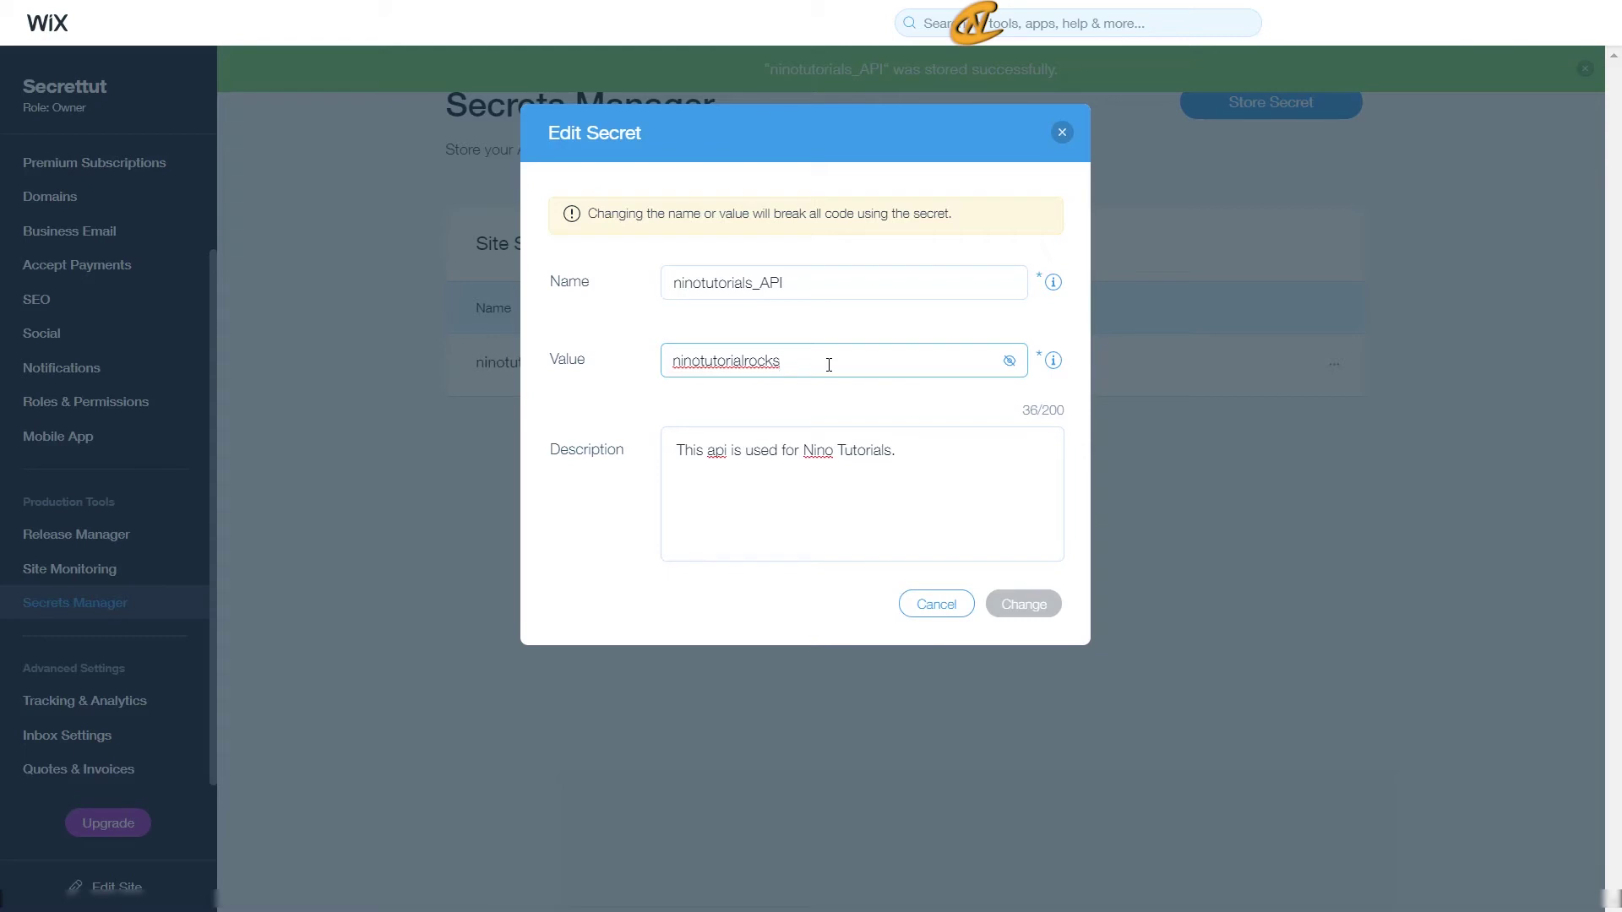
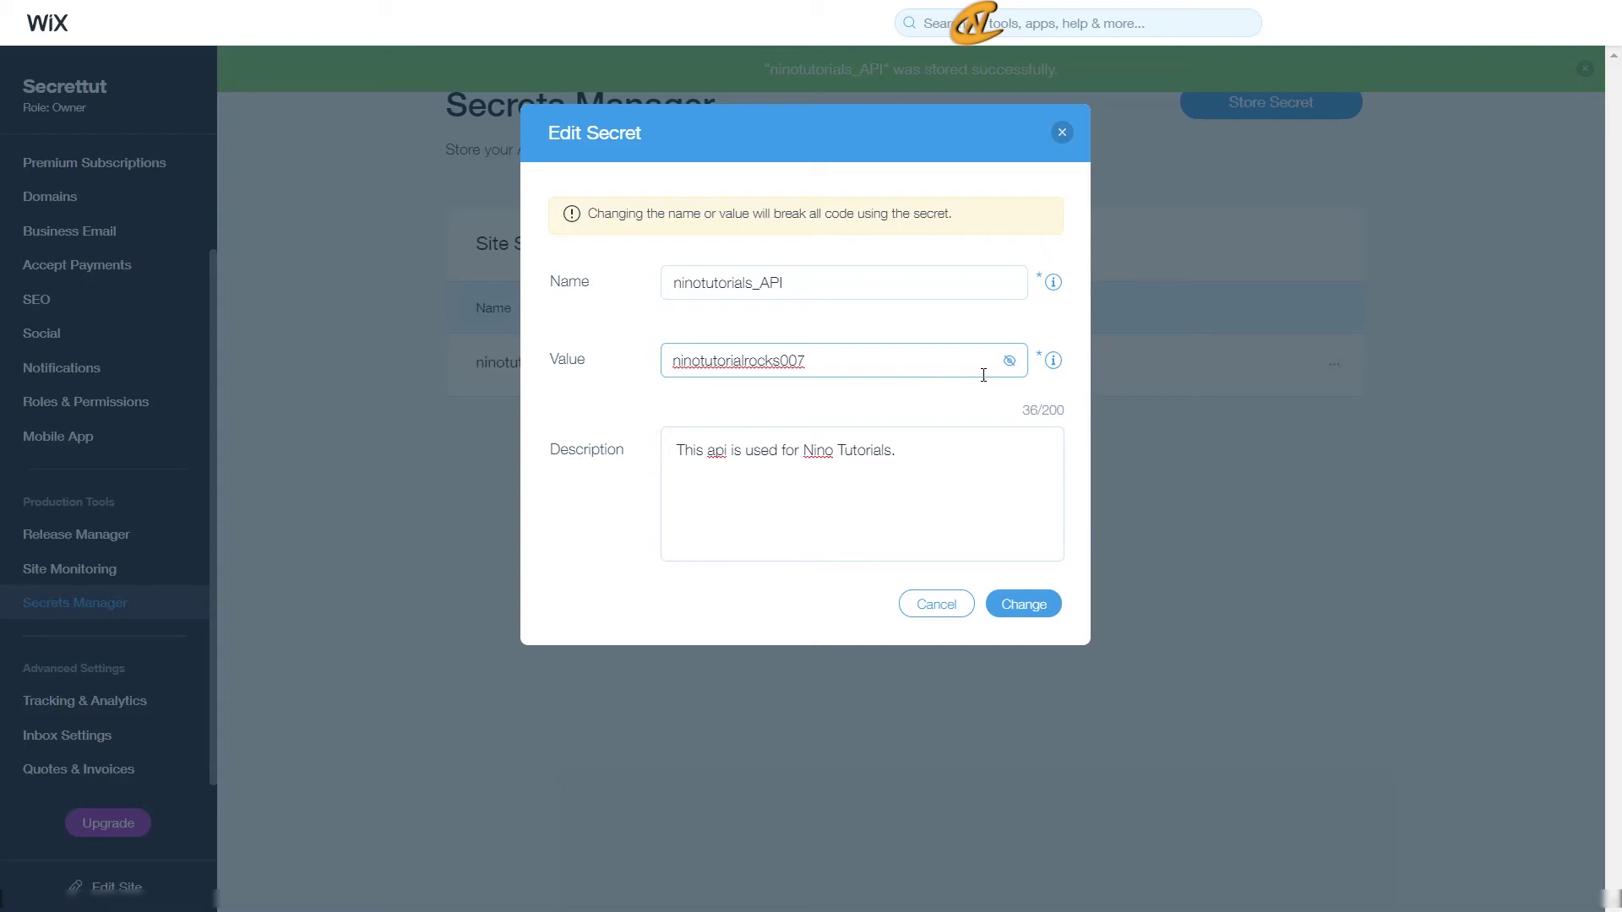
left_click(1010, 361)
left_click(1013, 363)
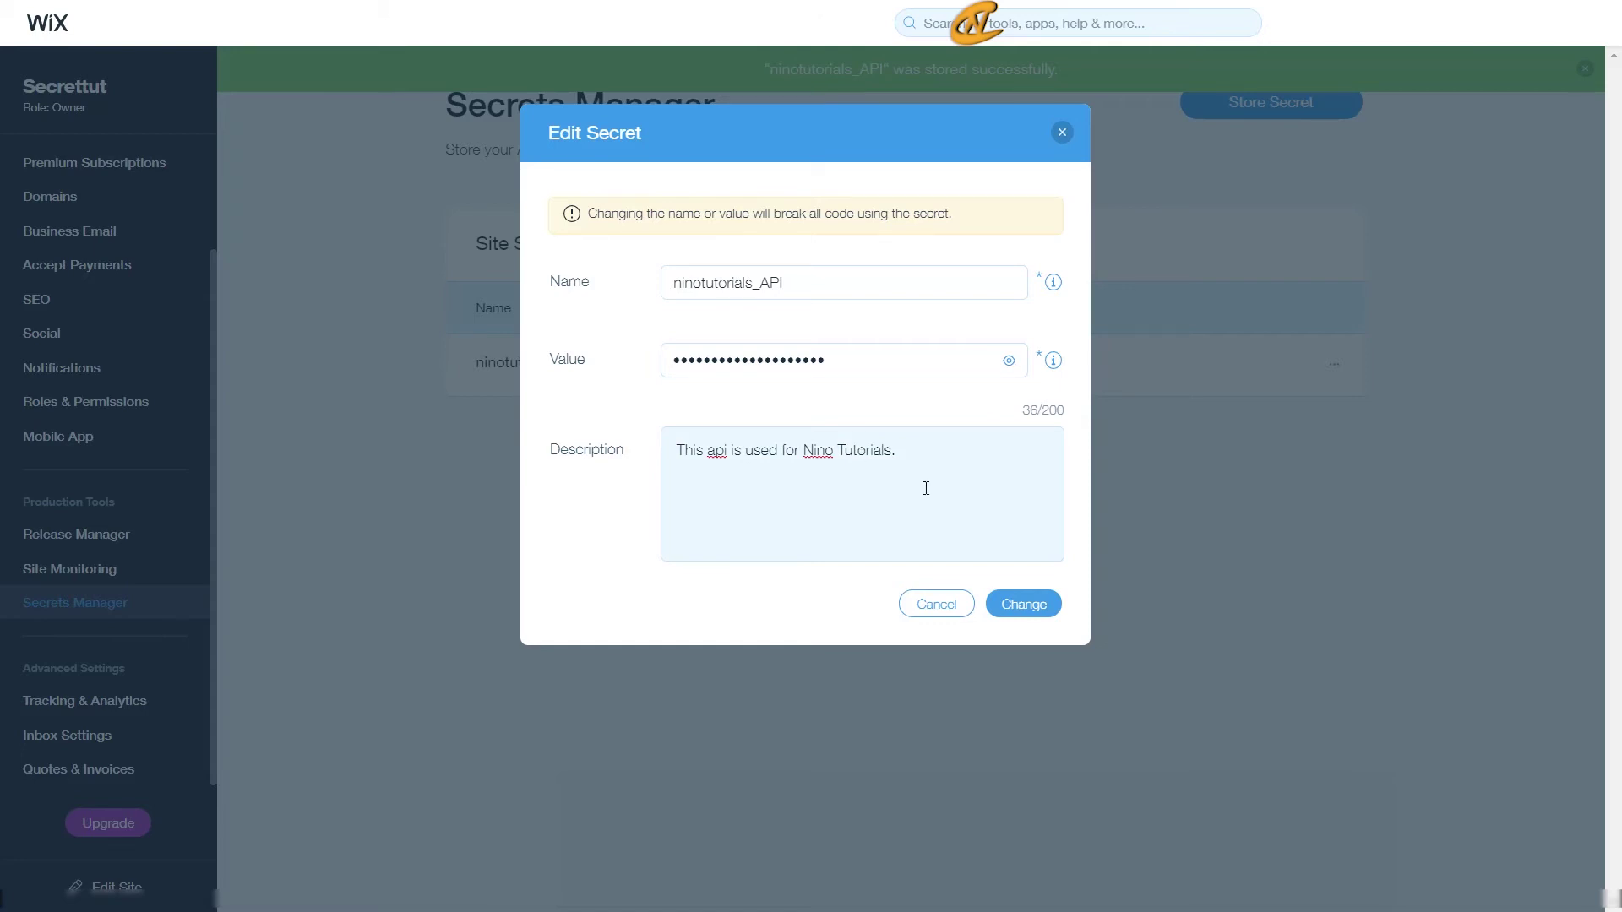
Step: Apply the edited value and confirm it in the Change Secret? prompt
left_click(1040, 611)
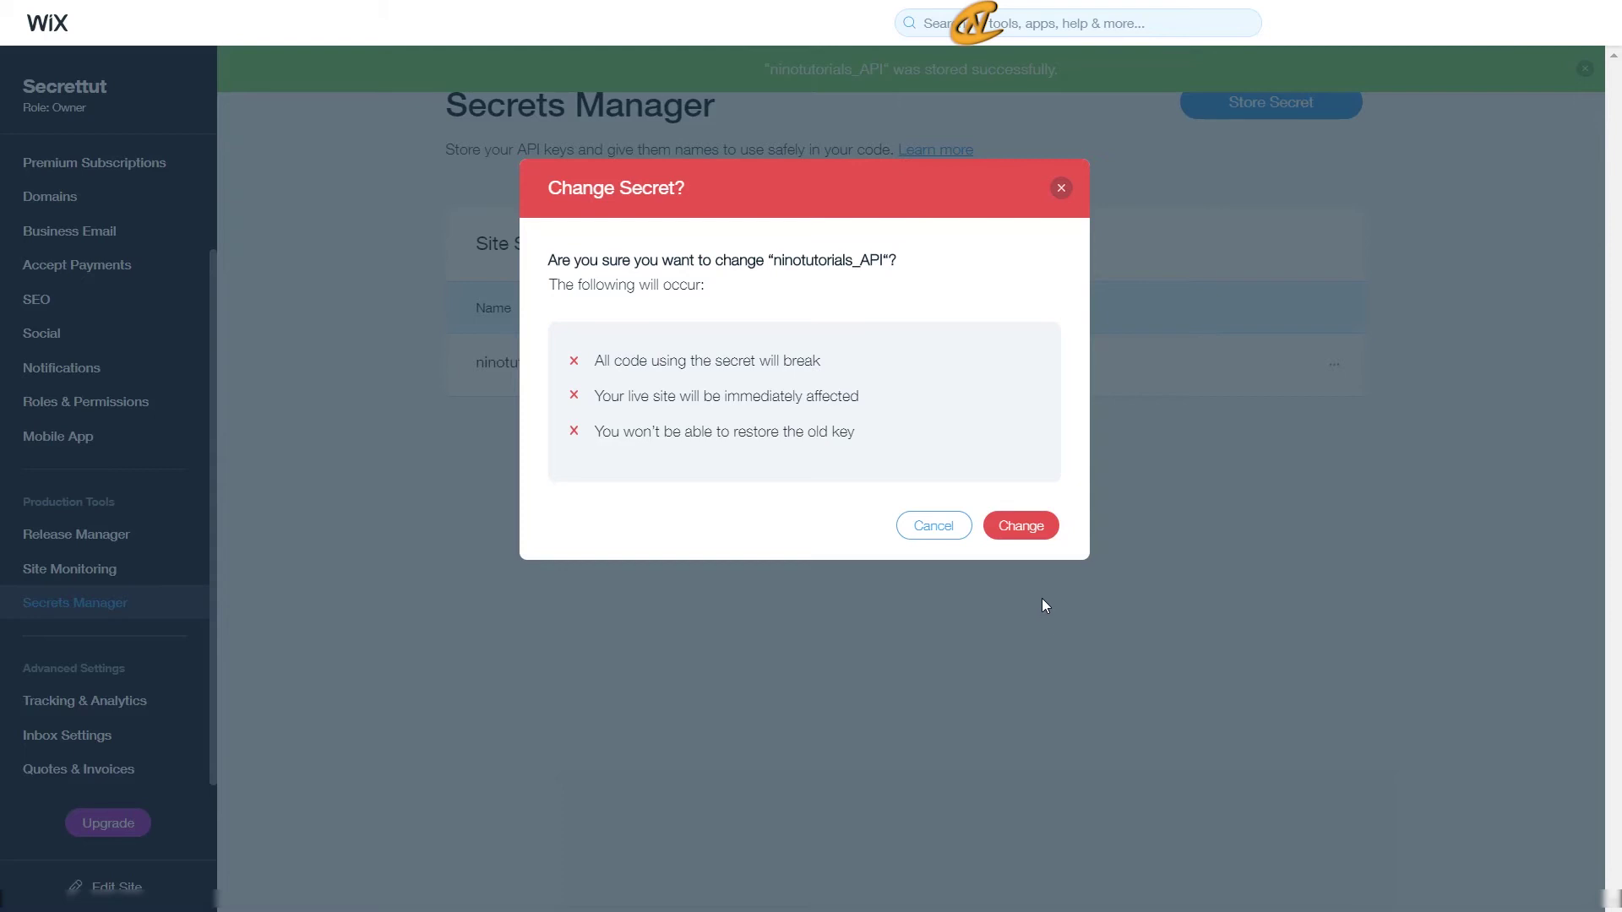
left_click(1005, 528)
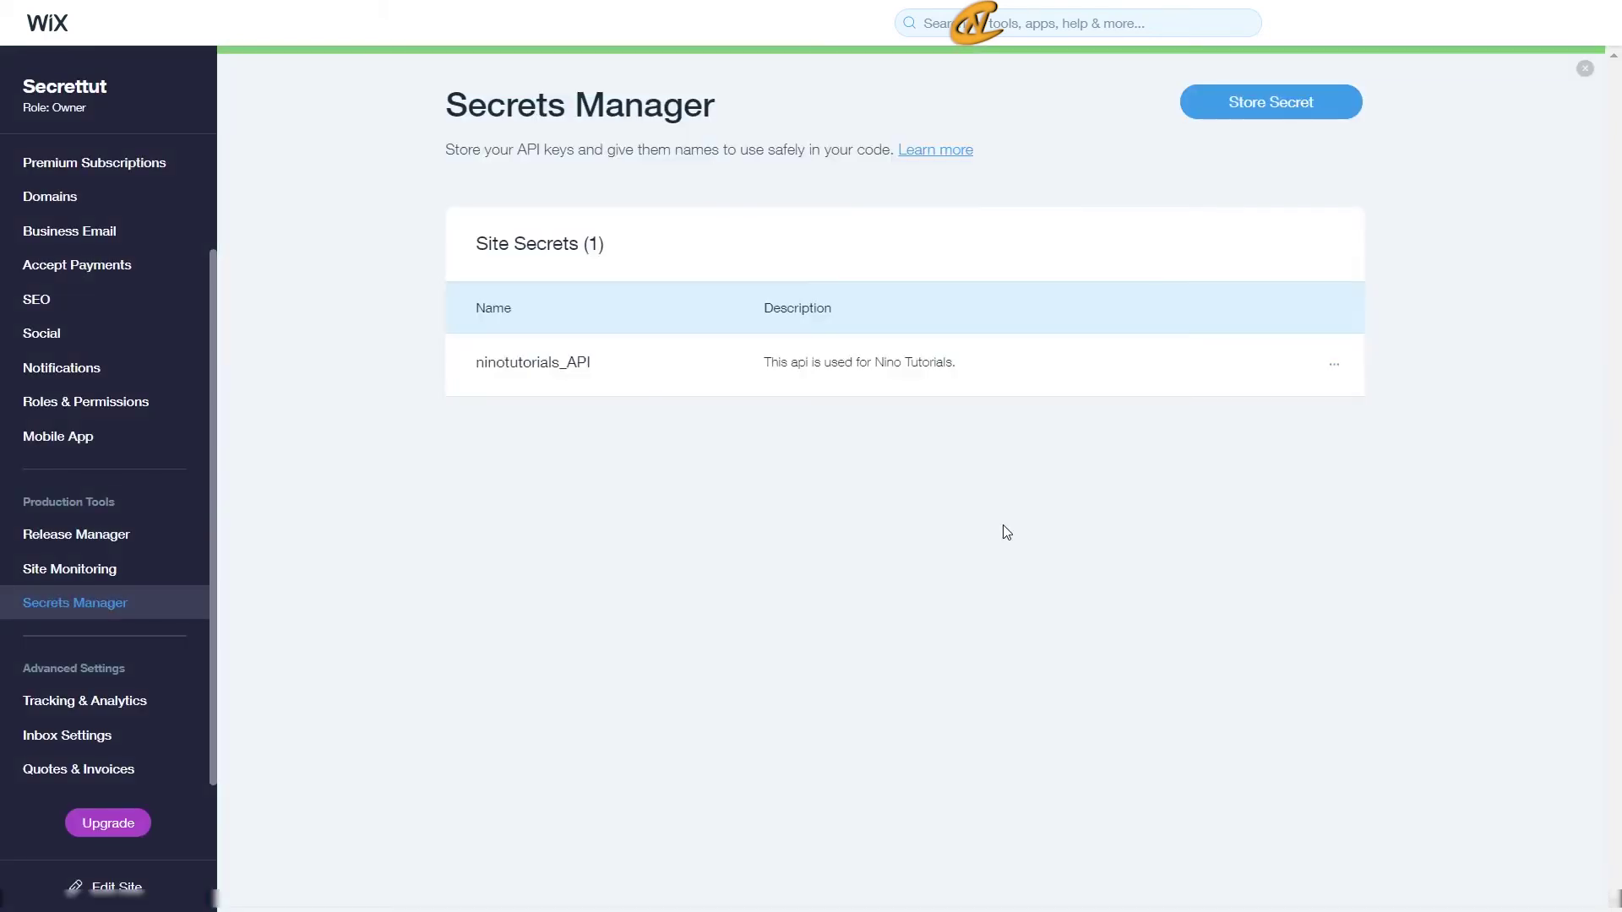